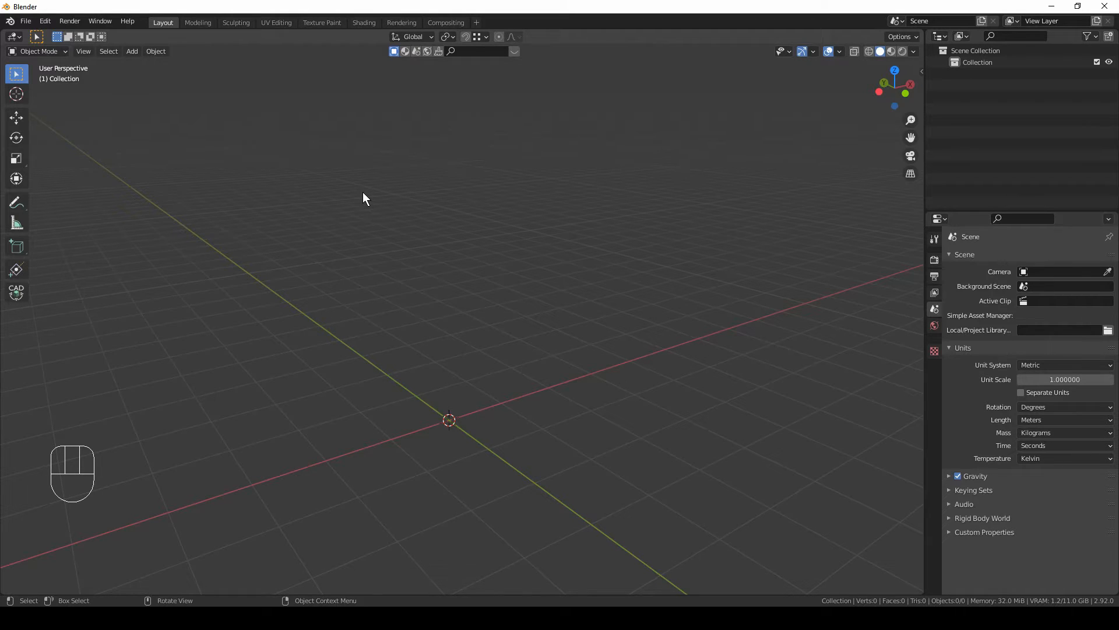
Import GBR KERJA 2.dxf as a DXF file into the empty scene with the default import options
left_click(28, 21)
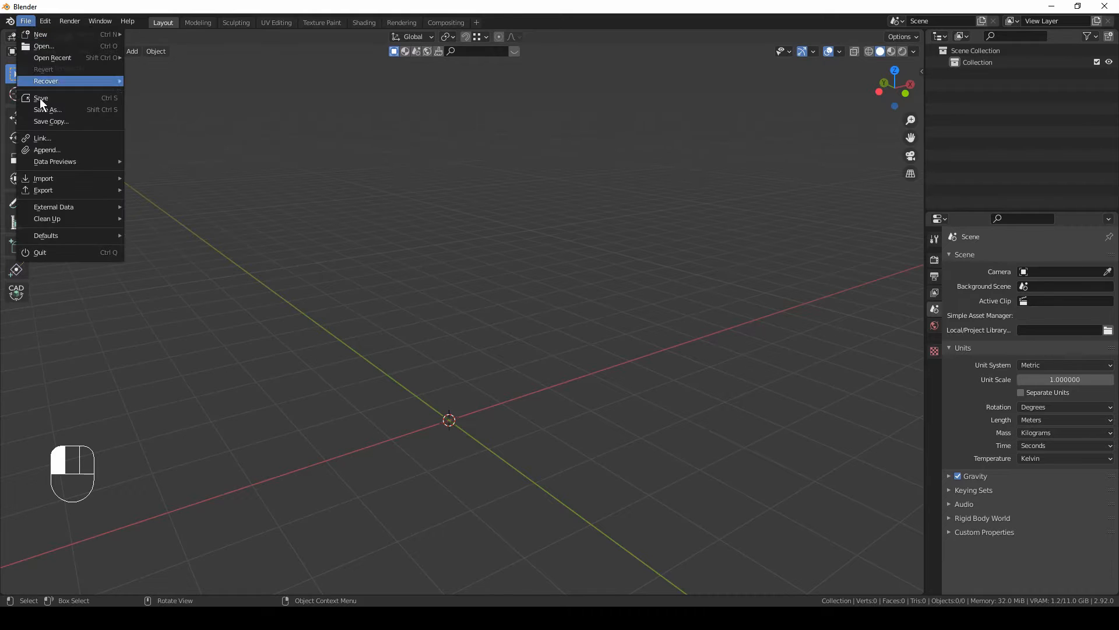
mouse_move(57, 178)
left_click(175, 326)
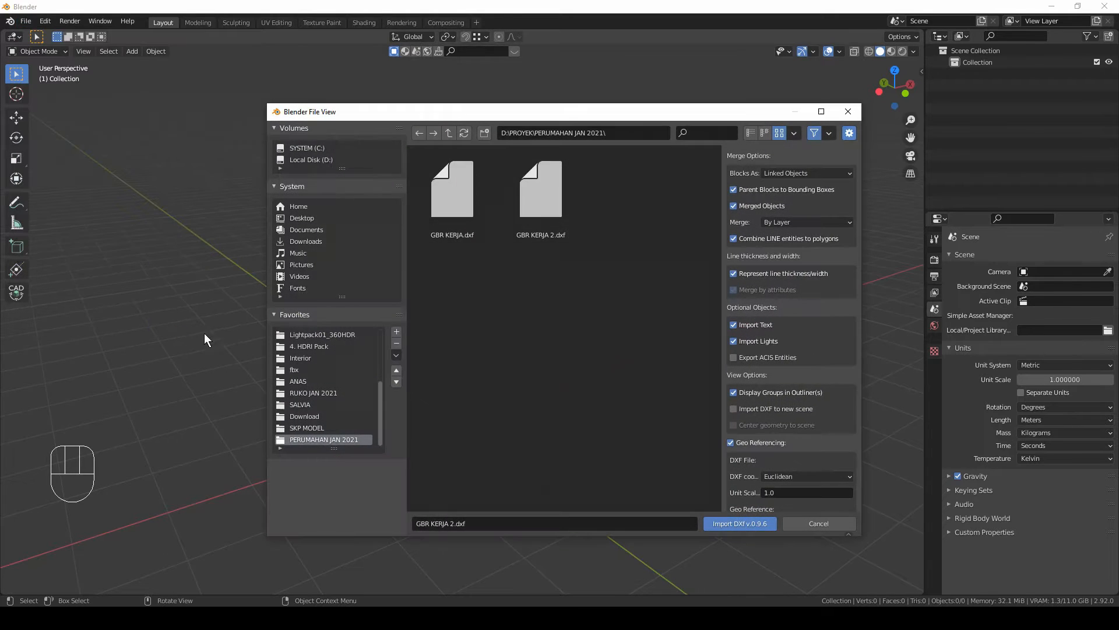
left_click(534, 204)
left_click(751, 524)
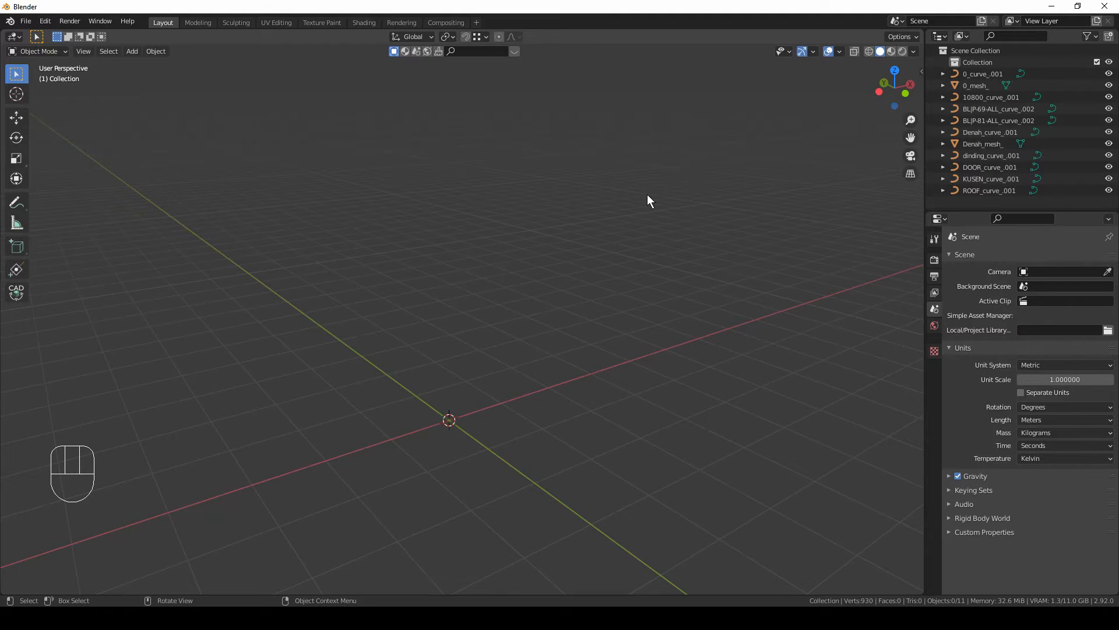
Frame the imported 0_curve_.001 object and check the dimensions of it and the Denah curve in the transform properties
left_click(987, 74)
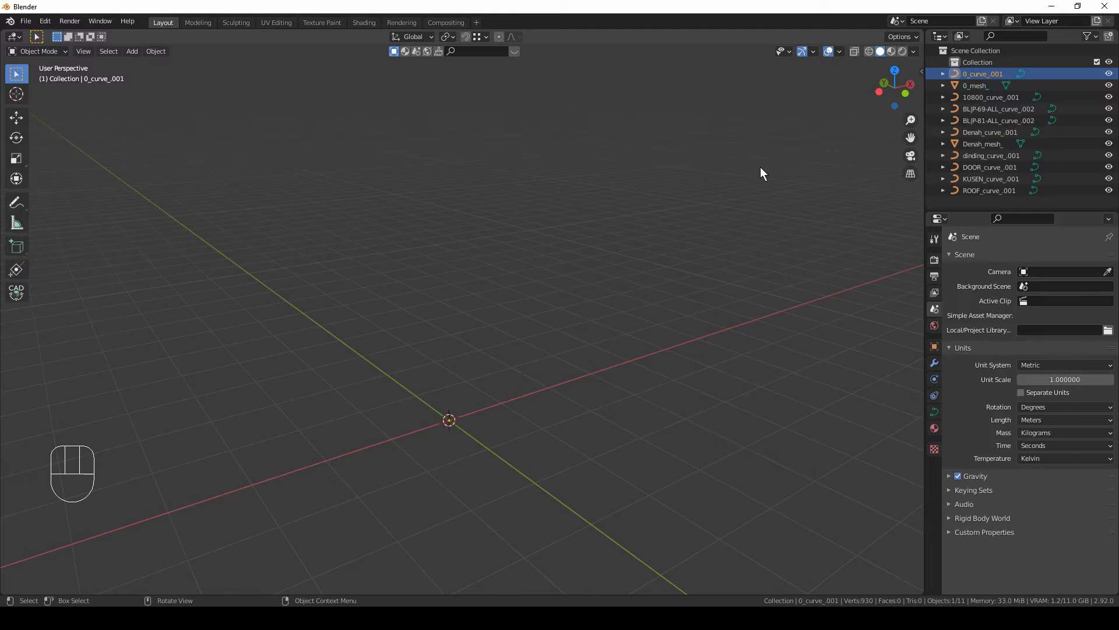
key("KP_Decimal")
middle_click_drag(740, 174, 628, 219)
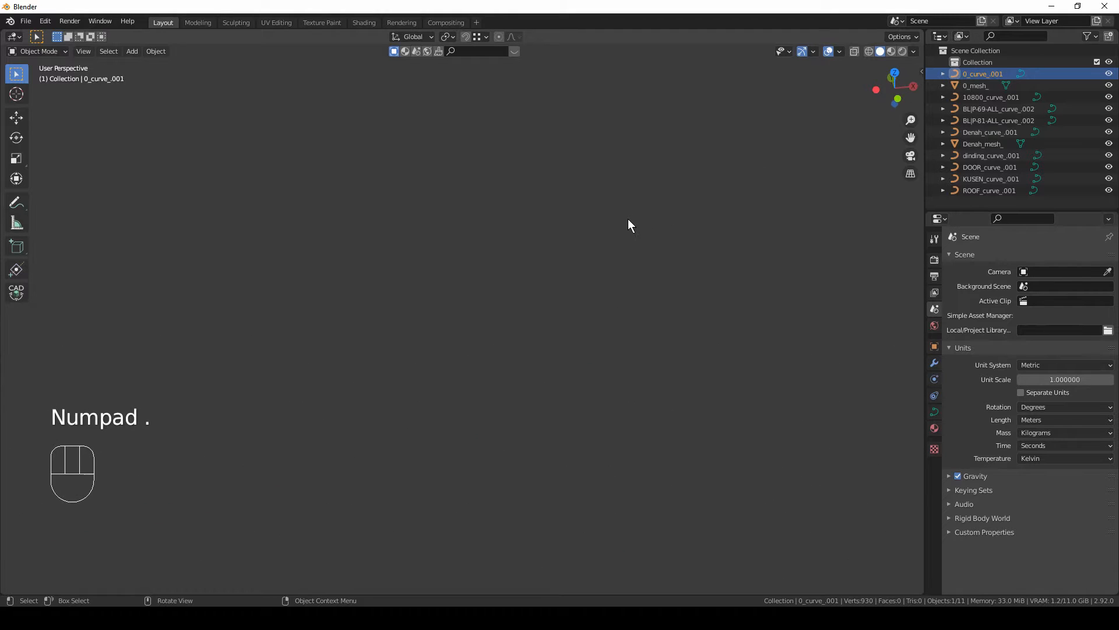
middle_click_drag(540, 234, 579, 181)
key("n")
double_click(862, 251)
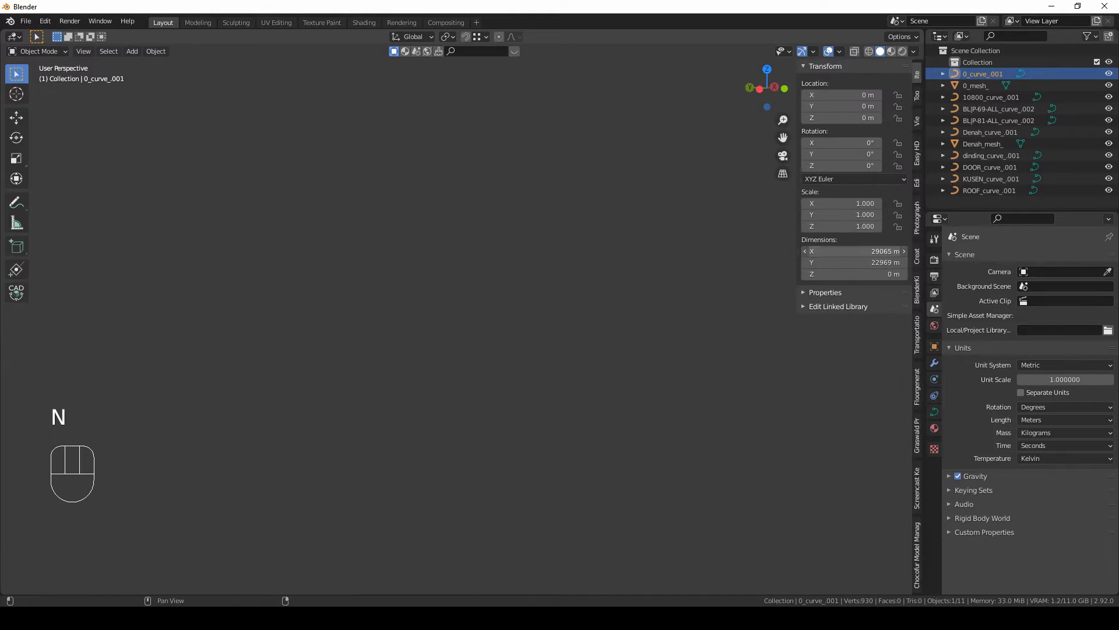
left_click(862, 260)
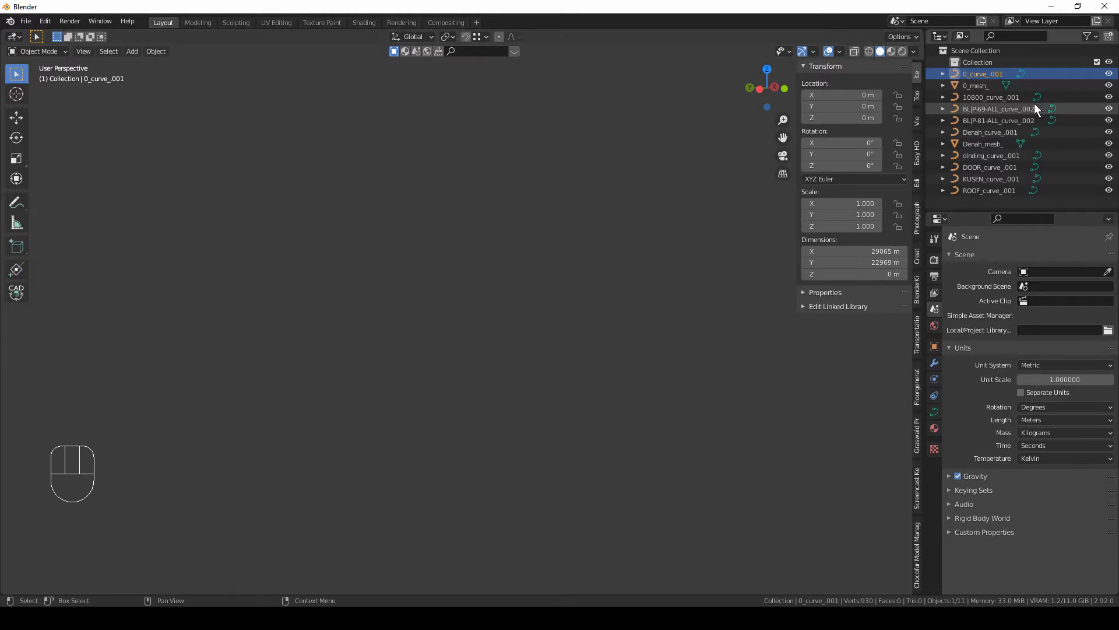
left_click(977, 97)
left_click(975, 132)
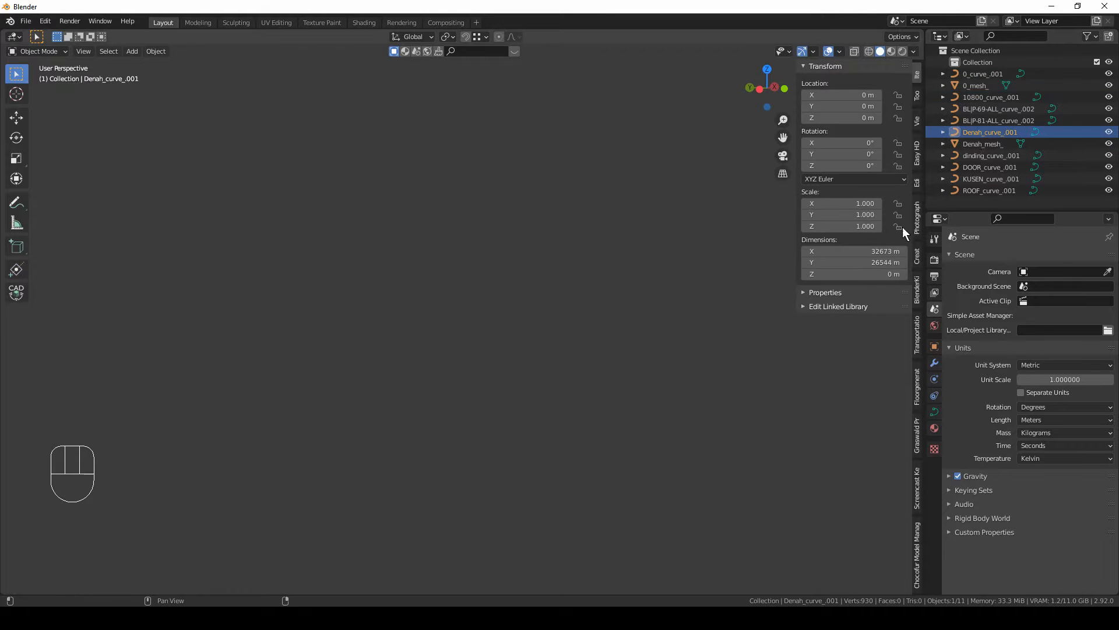
left_click(450, 268)
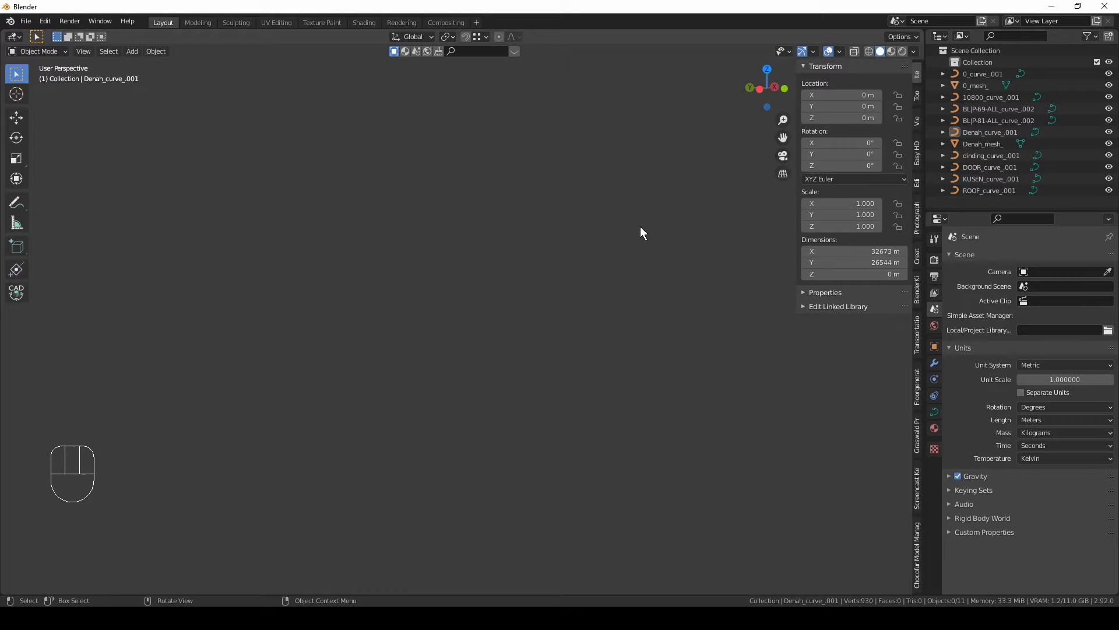
Switch to nanoCAD and examine the house plan and elevations and their distance from the origin
mouse_move(475, 616)
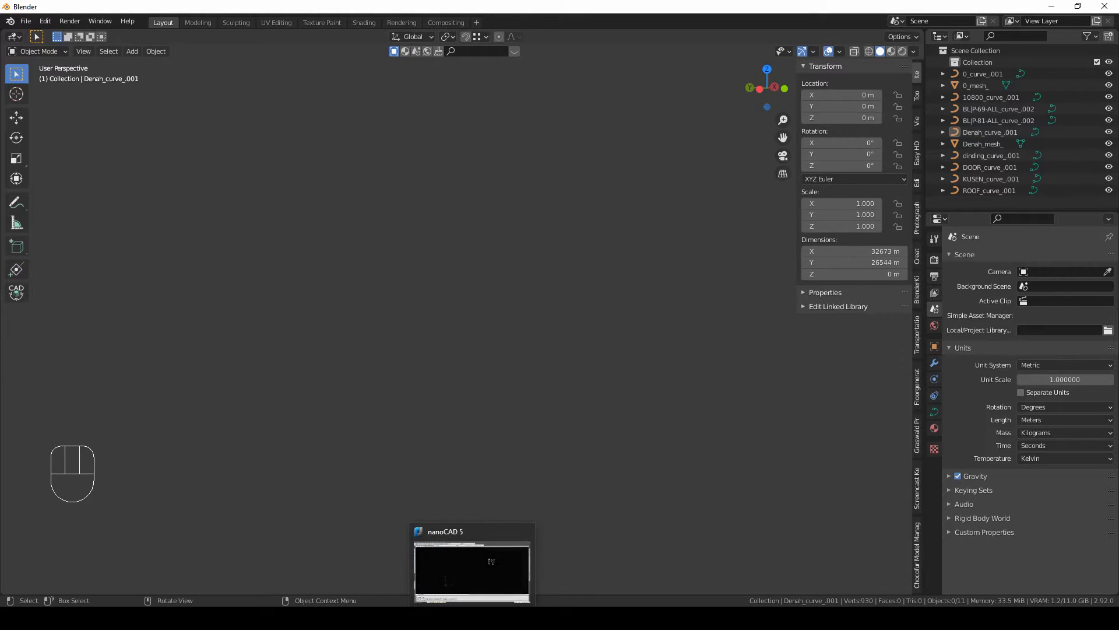
left_click(472, 568)
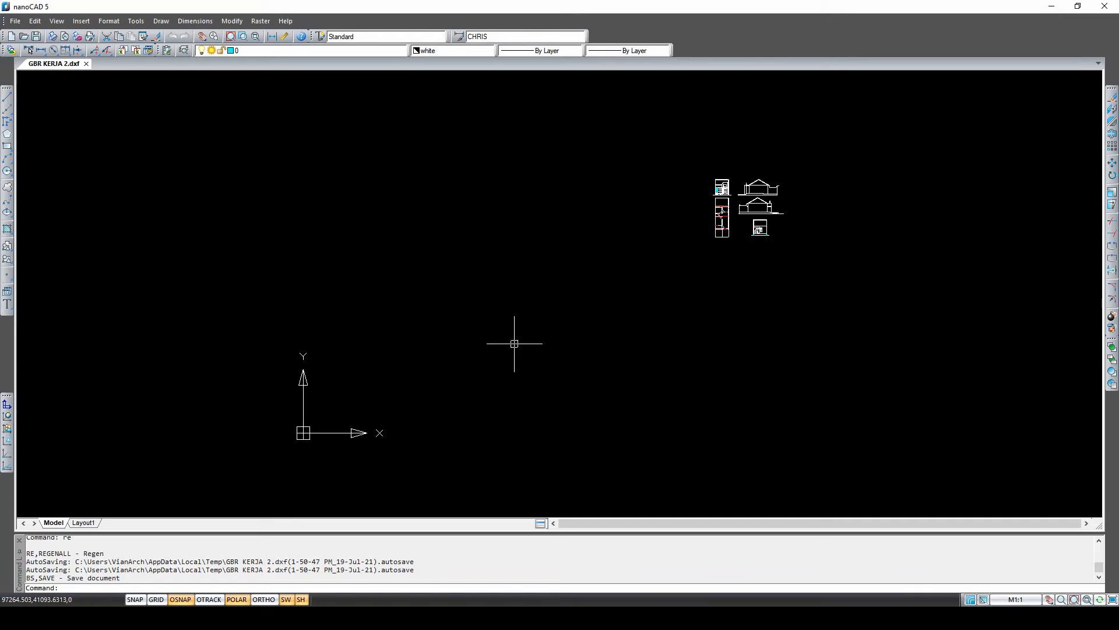
scroll(842, 182, "up", 8)
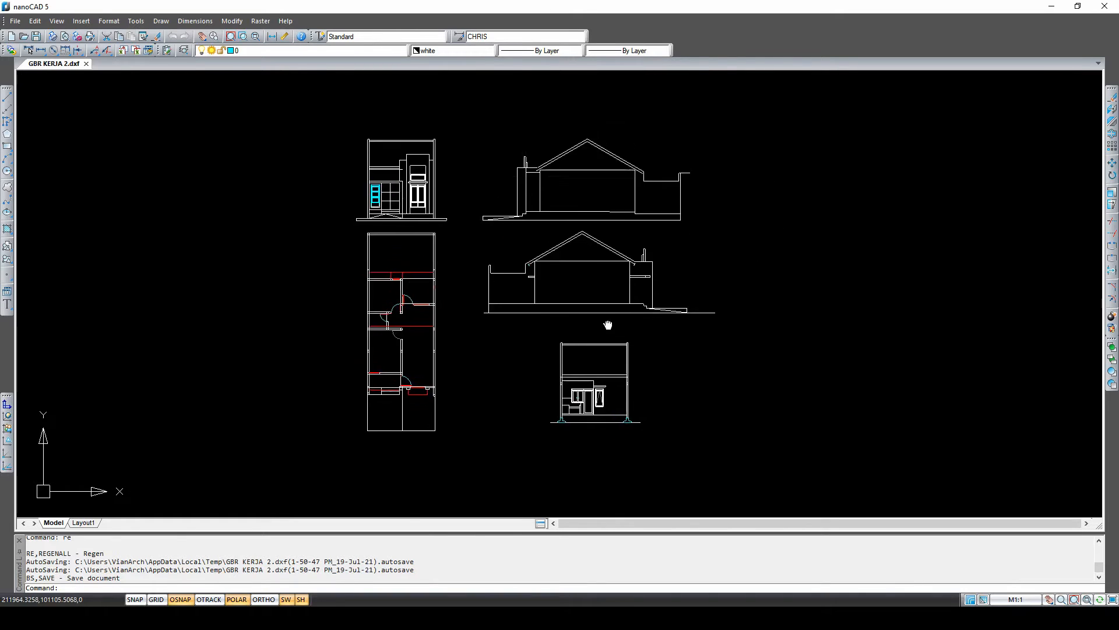
scroll(704, 290, "down", 8)
middle_click_drag(736, 258, 592, 301)
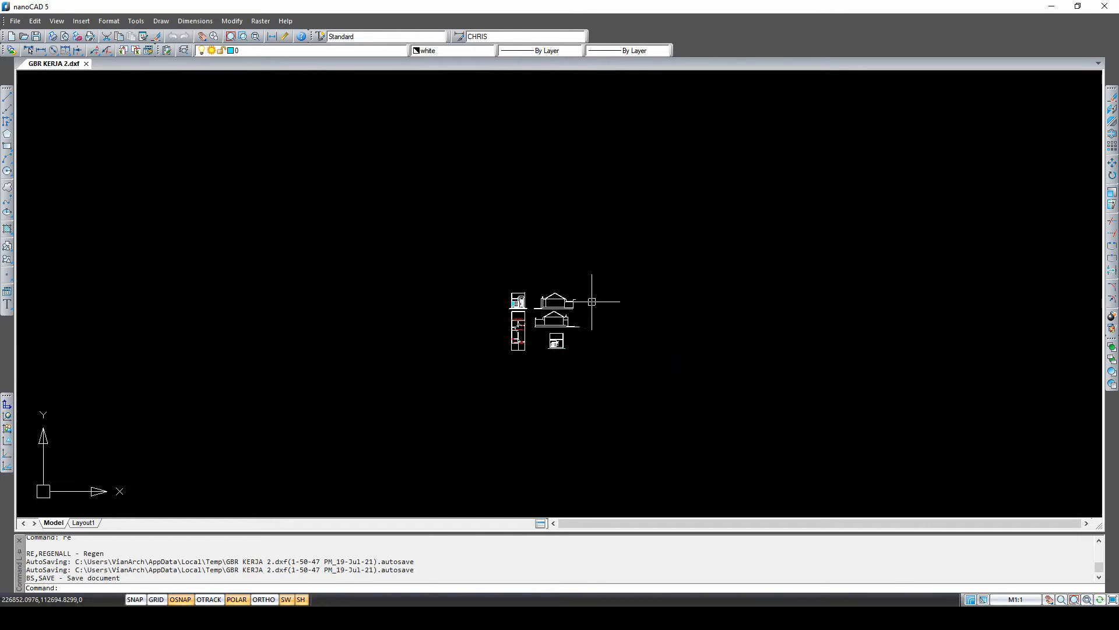
scroll(592, 302, "up", 6)
middle_click_drag(731, 268, 712, 225)
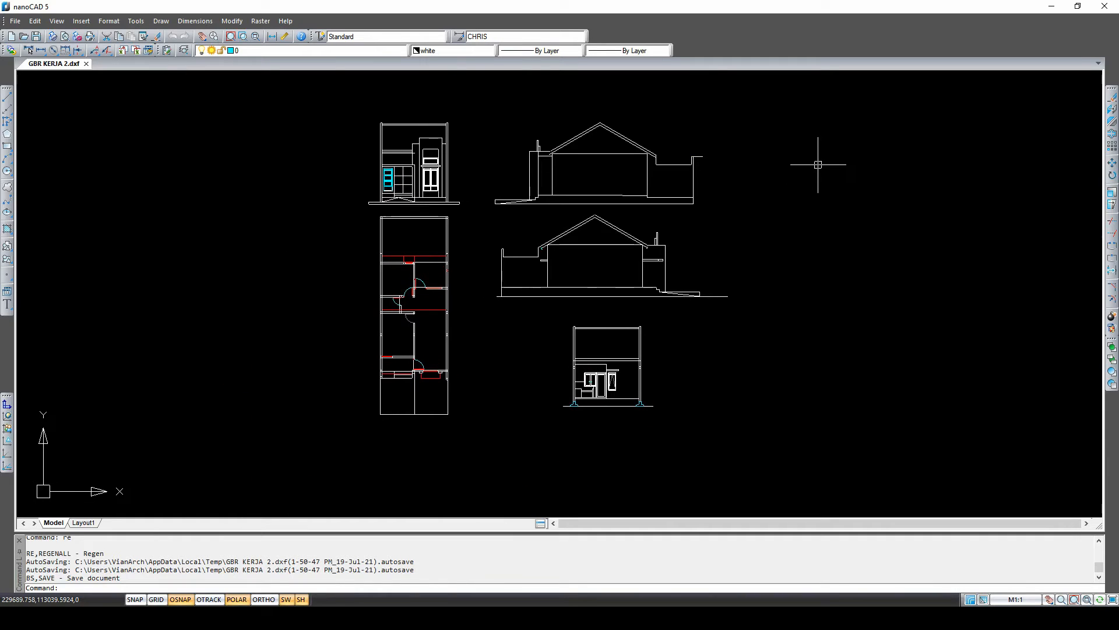
Move all the drawings close to the origin, using the floor plan's lower-left corner as base point
scroll(818, 165, "down", 4)
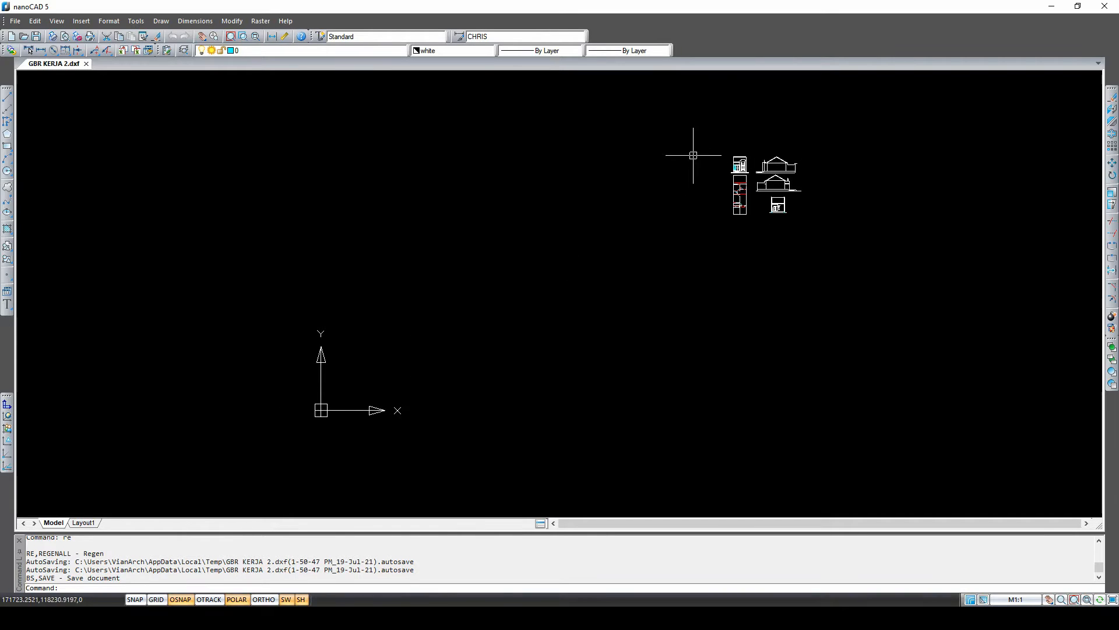
type("m")
key("Return")
left_click(705, 124)
left_click(847, 253)
key("Return")
left_click(728, 220)
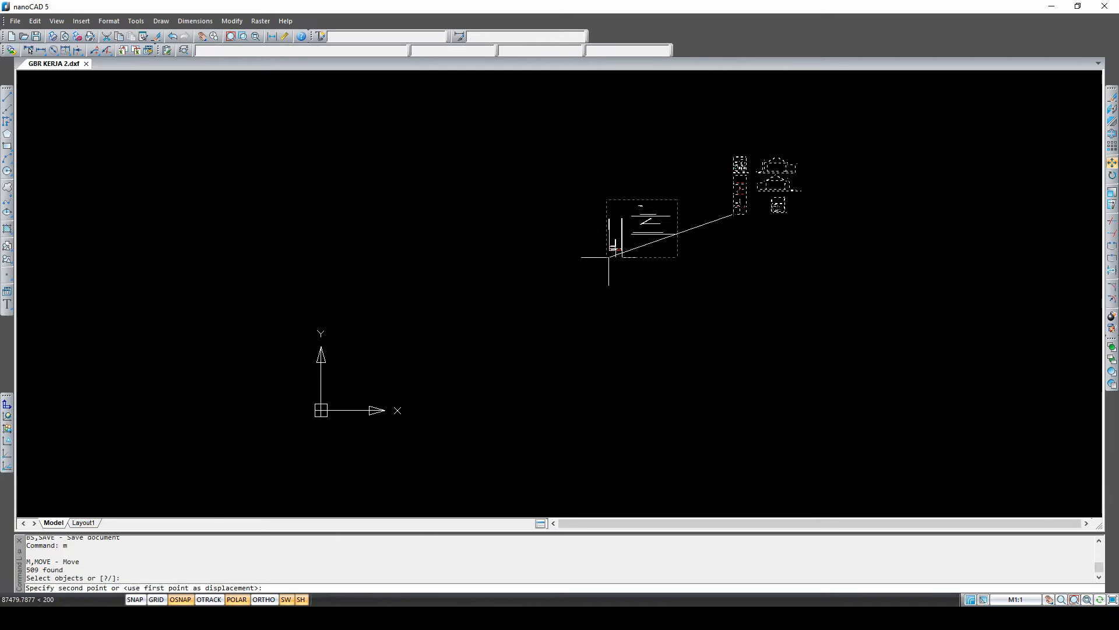
scroll(315, 406, "up", 5)
left_click(388, 411)
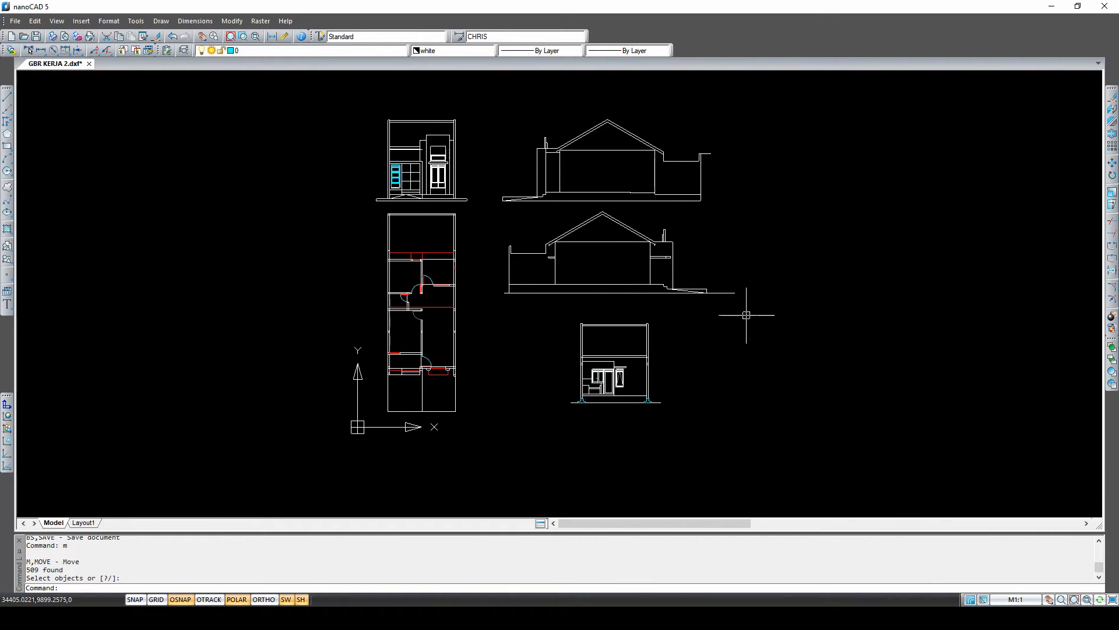
Measure the width of the floor plan between its outer side lines with the Distance command
scroll(370, 420, "up", 6)
middle_click_drag(527, 335, 358, 378)
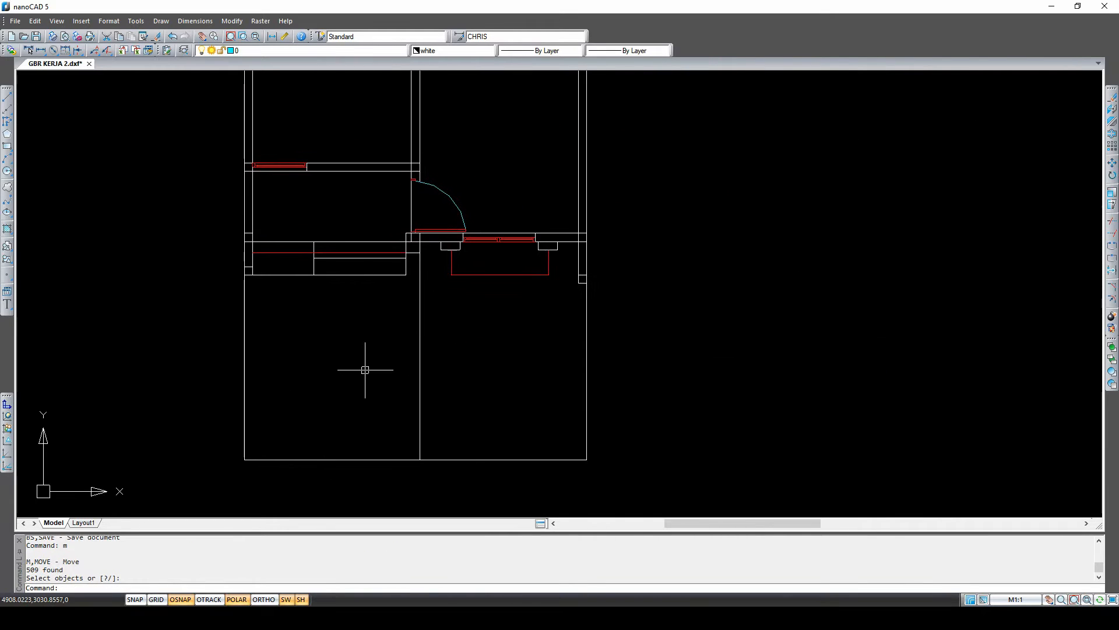
type("di")
key("Return")
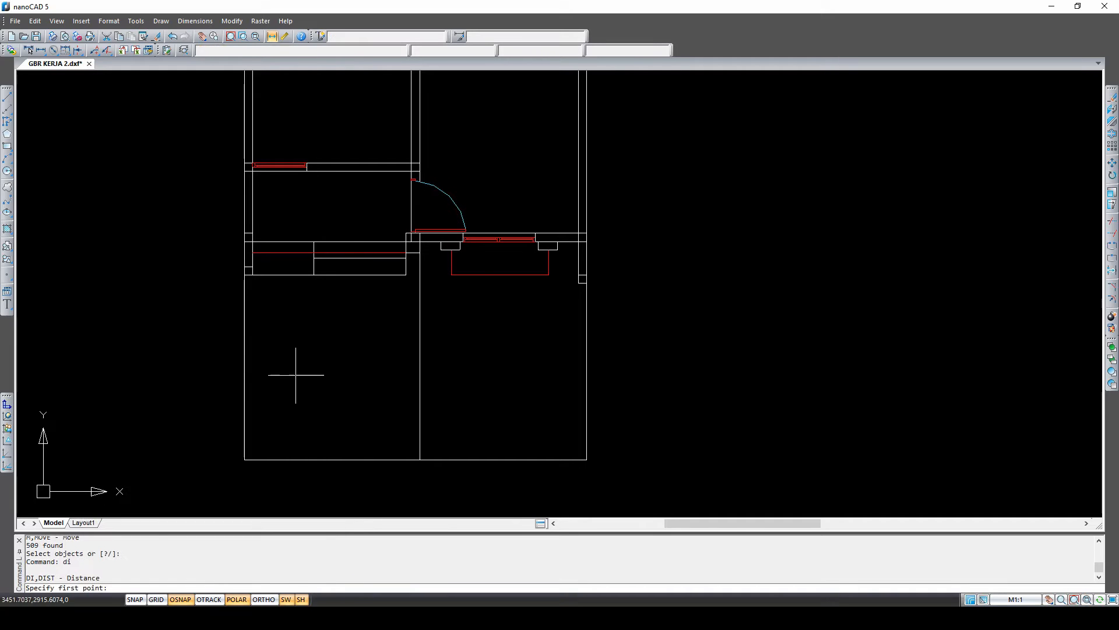
left_click(245, 378)
left_click(586, 378)
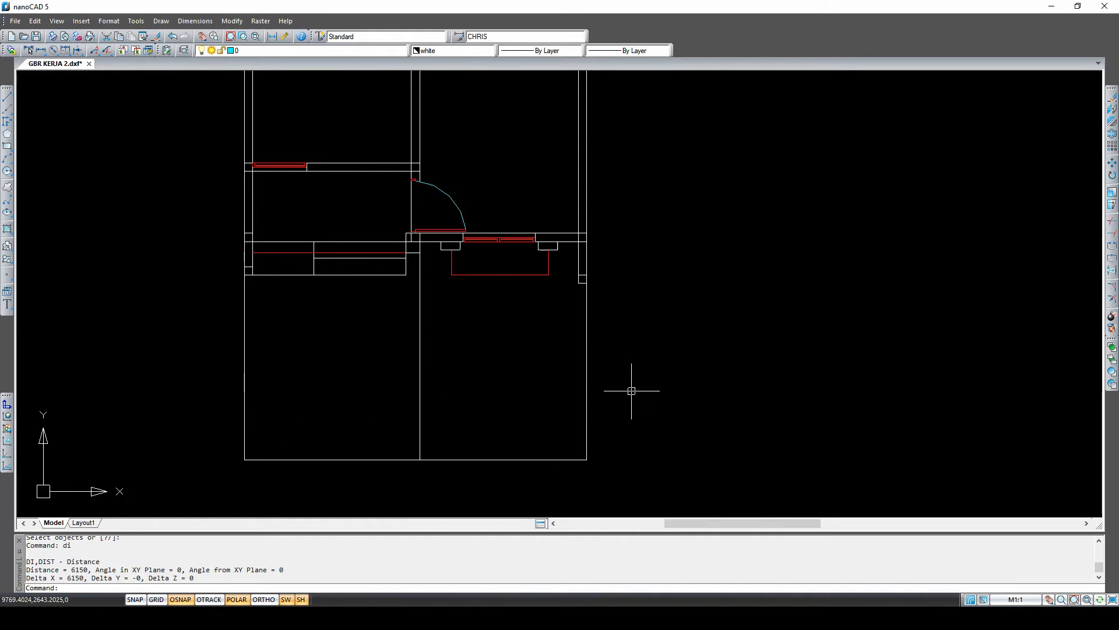
scroll(627, 389, "down", 2)
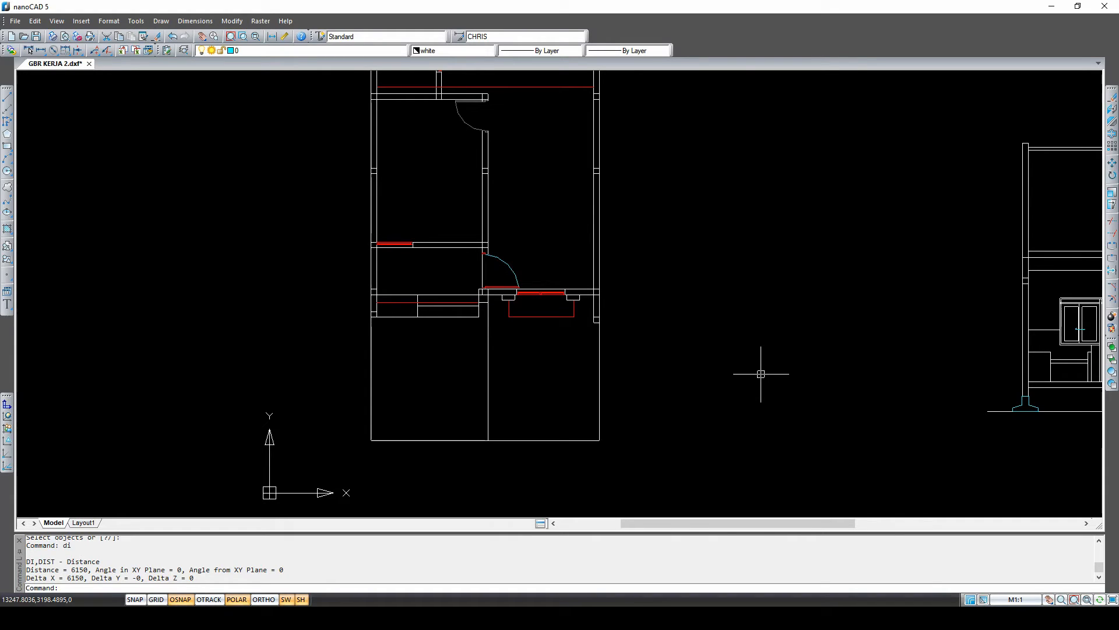
Scale all the drawings by a factor of .001 from the floor plan's lower-left corner
scroll(487, 385, "down", 5)
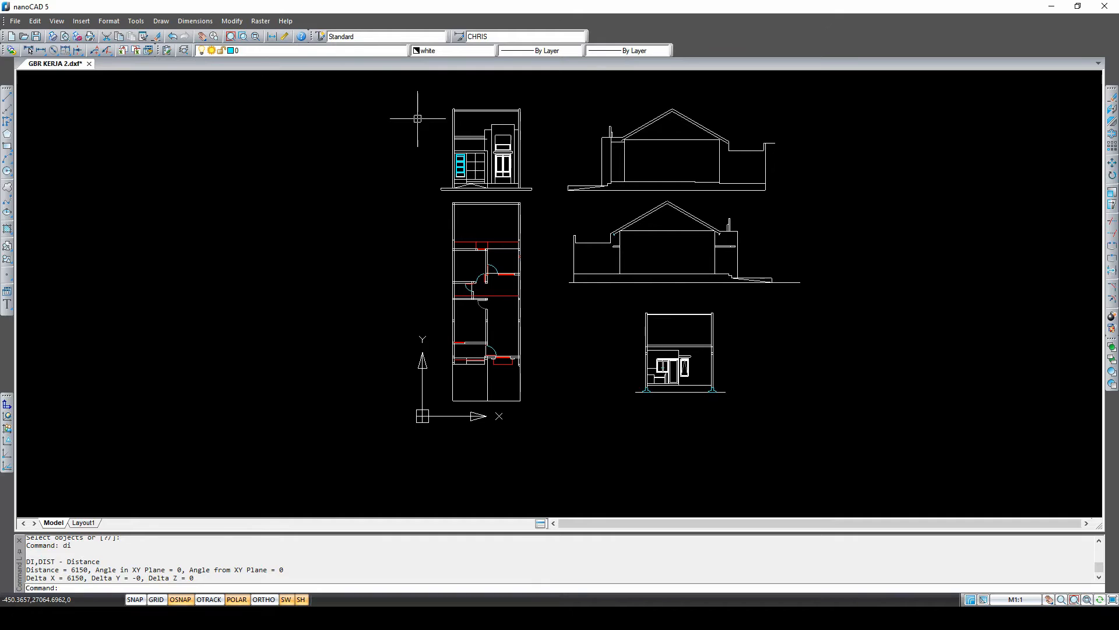
type("sc")
key("Return")
left_click(416, 87)
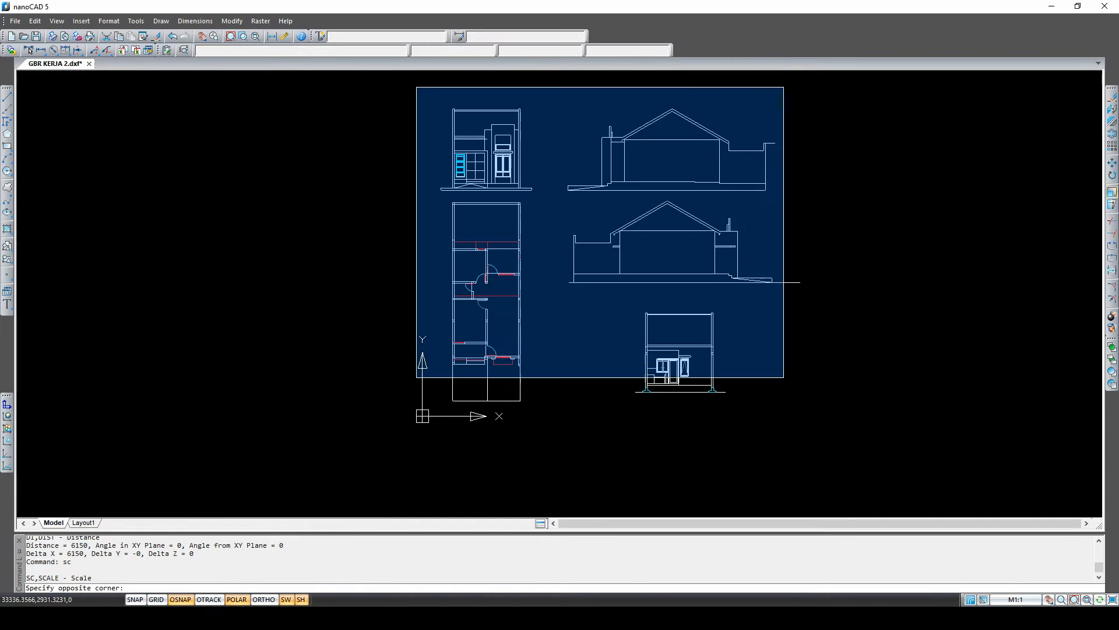
left_click(784, 377)
key("Return")
left_click(453, 401)
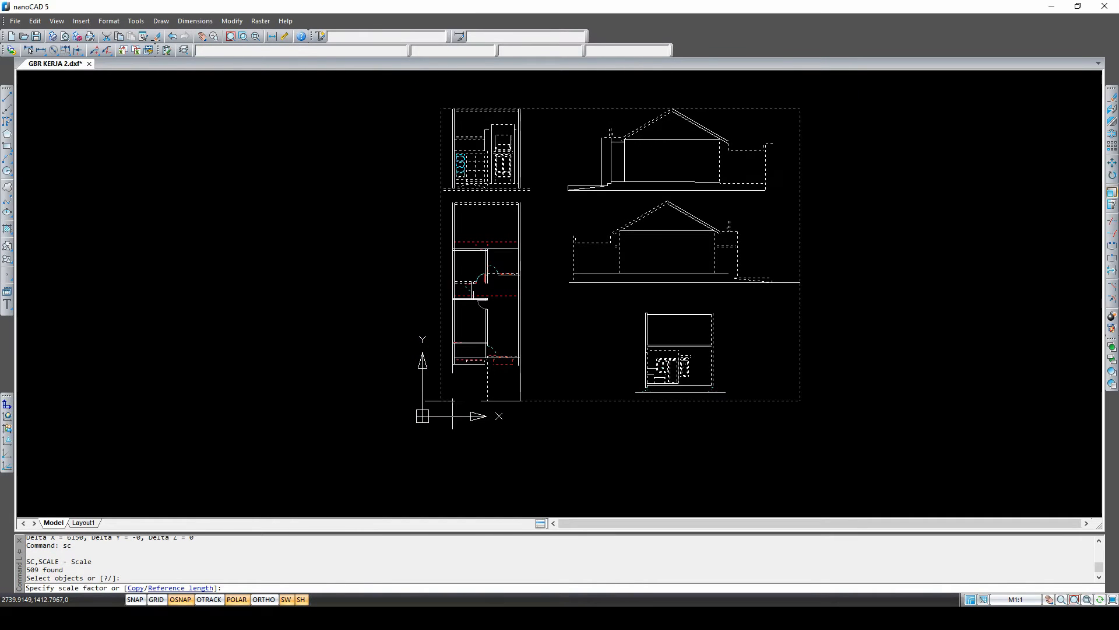
type(".")
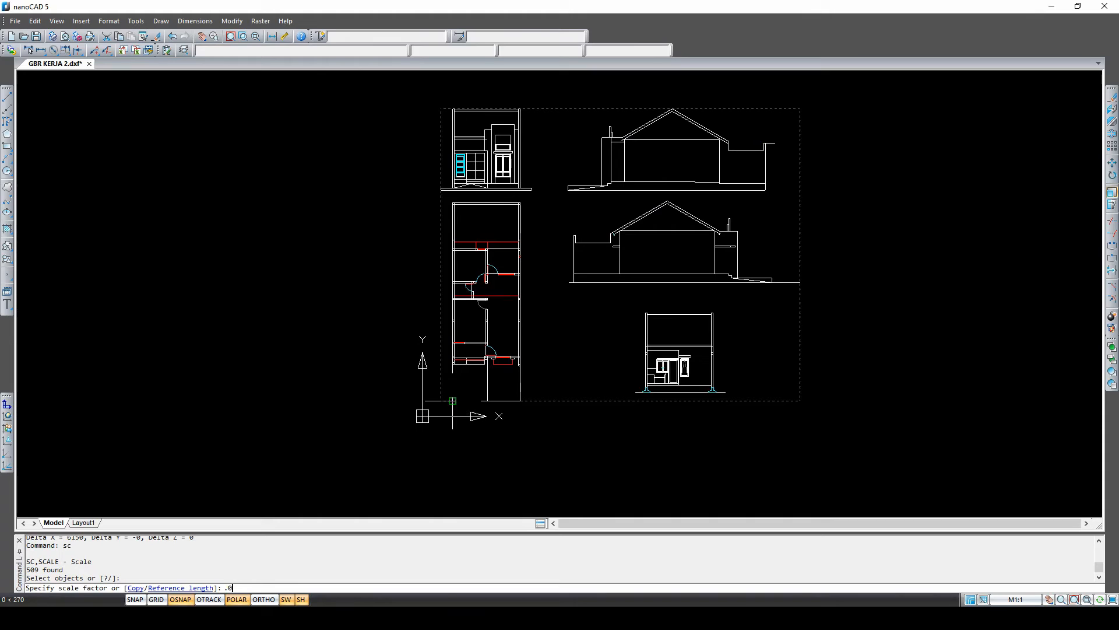
type("001")
key("Return")
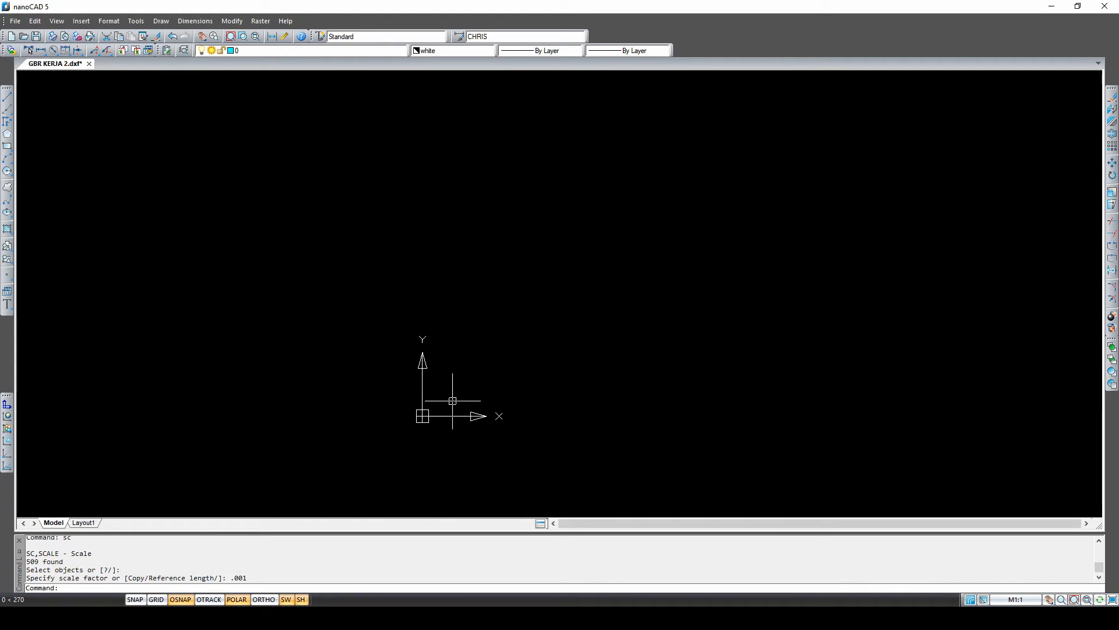
Move all the scaled-down drawings next to the origin
scroll(448, 413, "up", 5)
middle_click_drag(449, 394, 517, 362)
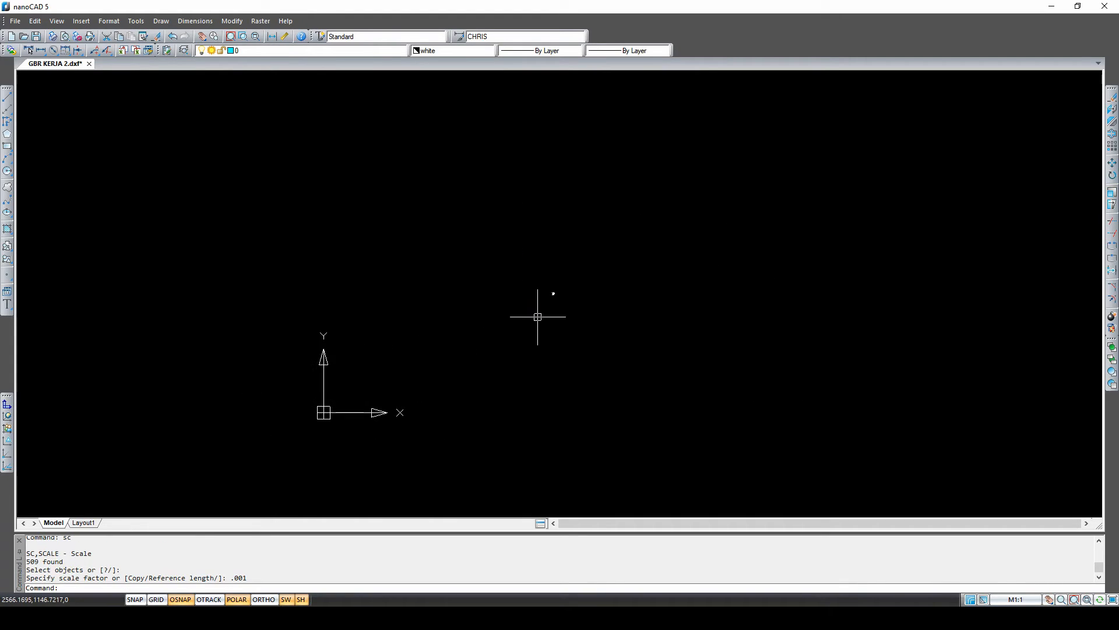
scroll(536, 319, "up", 2)
scroll(612, 235, "up", 5)
middle_click_drag(482, 322, 641, 219)
scroll(649, 205, "up", 3)
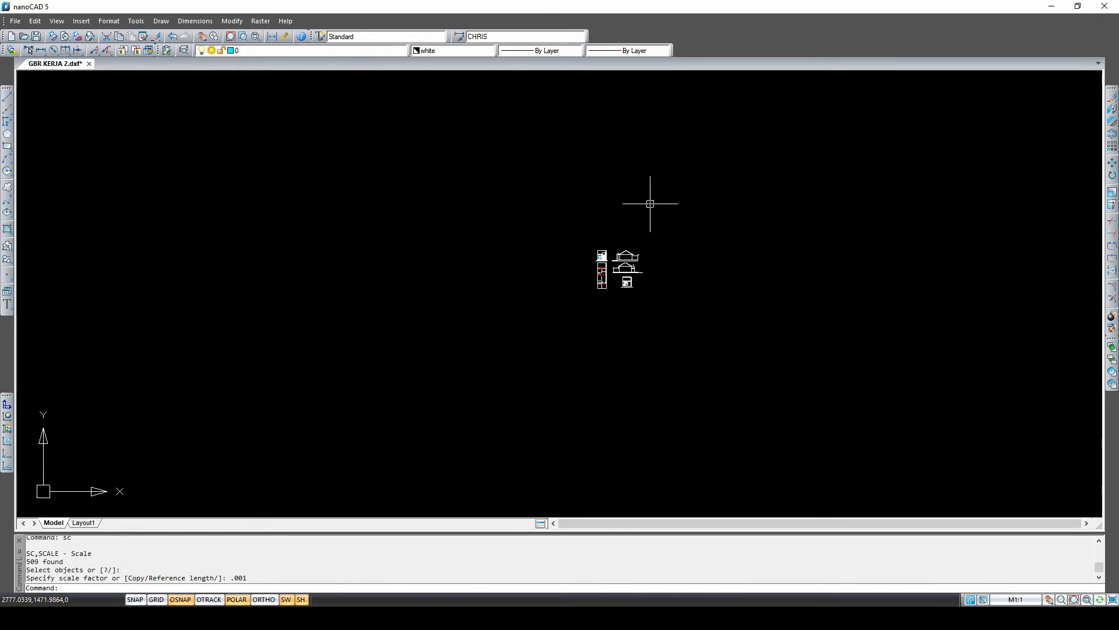
scroll(611, 220, "down", 5)
type("m")
key("Return")
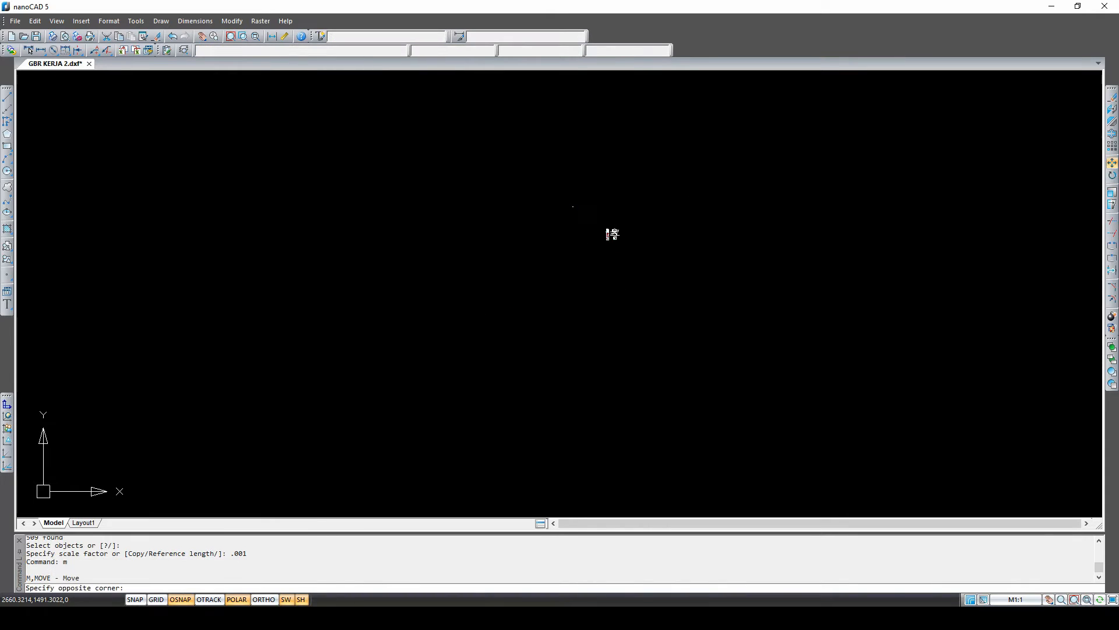
left_click(608, 242)
scroll(630, 227, "down", 2)
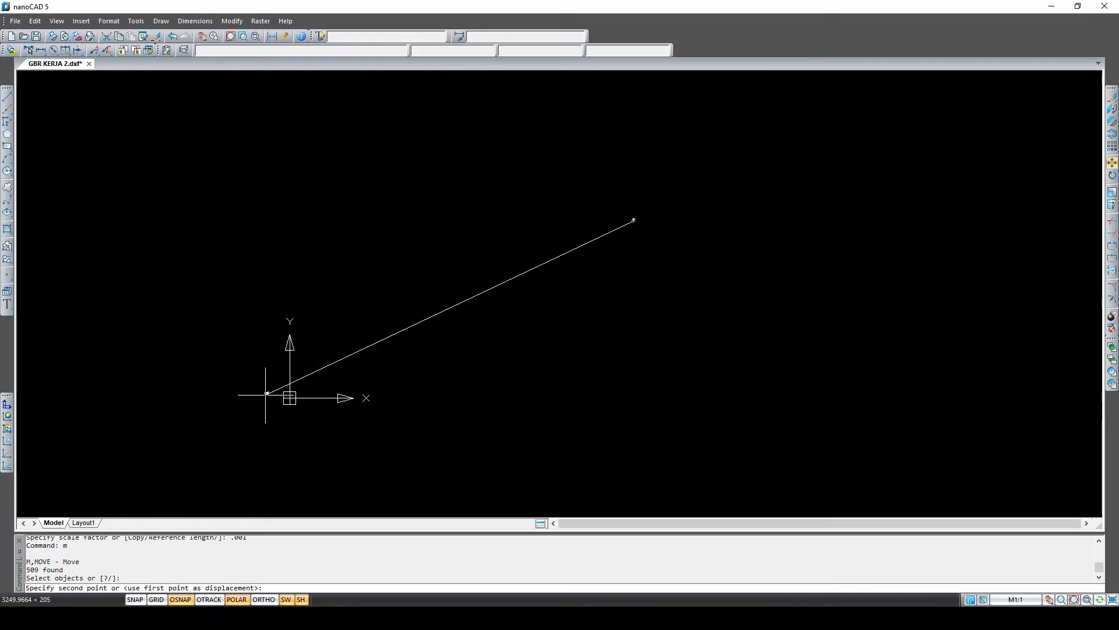
scroll(295, 392, "up", 5)
scroll(385, 323, "up", 8)
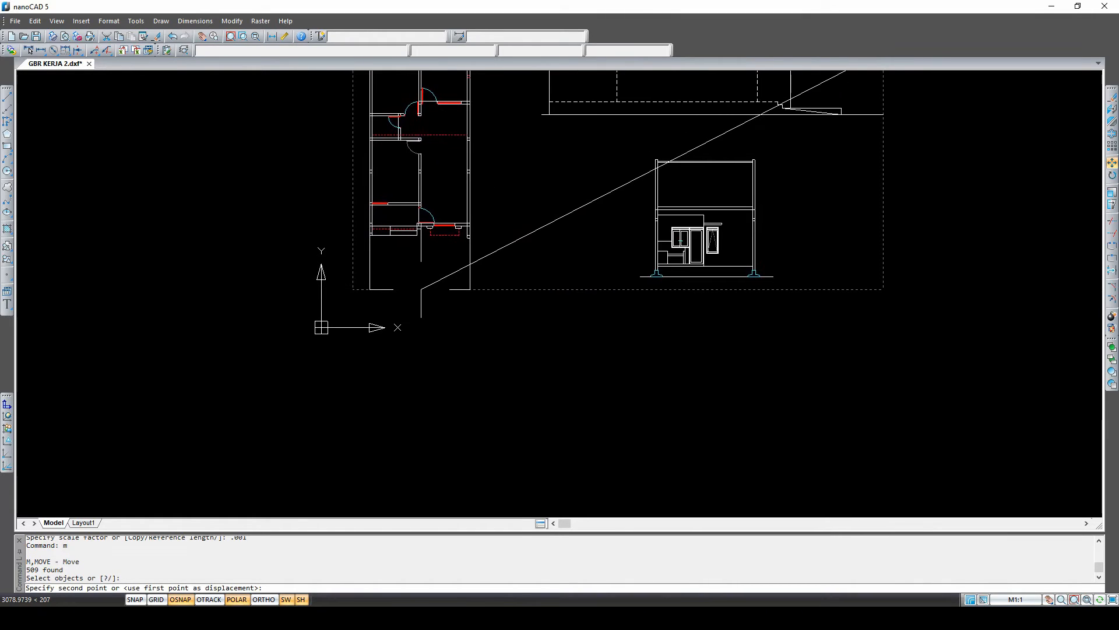
left_click(421, 289)
Zoom to the extents of the drawings and save GBR KERJA 2.dxf
type("z")
key("Return")
type("e")
key("Return")
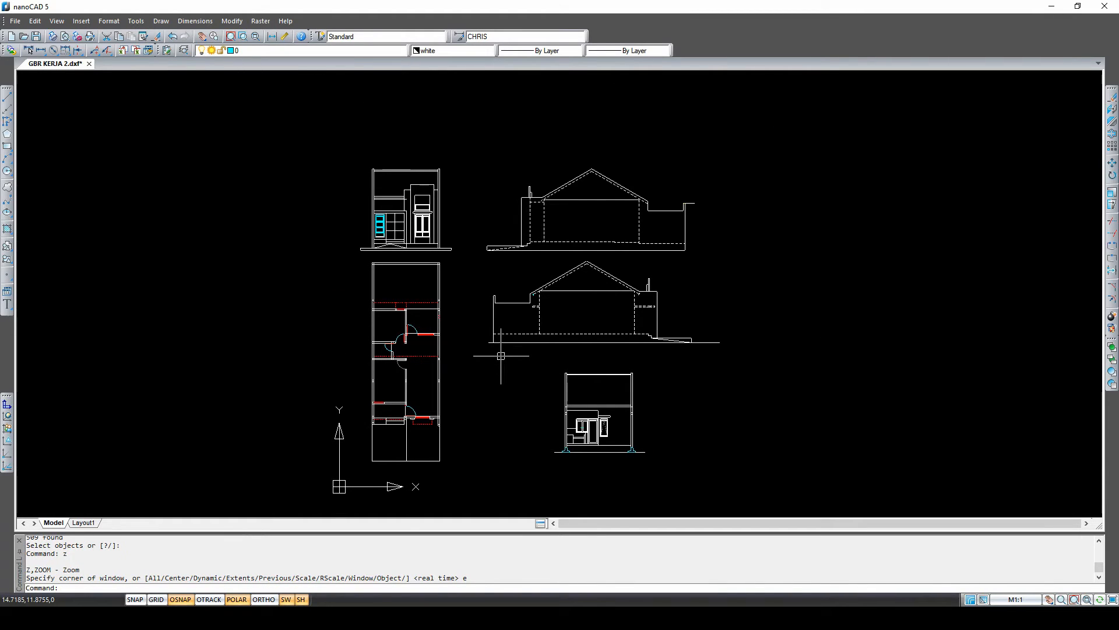
key("ctrl+s")
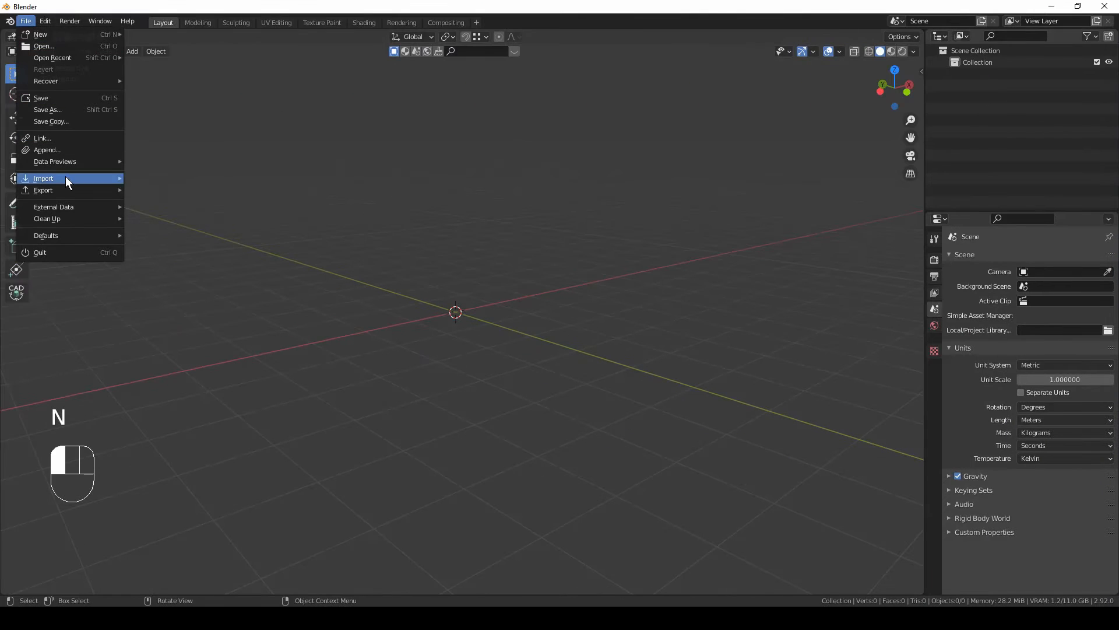
In Blender, import GBR KERJA 2.dxf from the PERUMAHAN JAN 2021 folder as a DXF drawing
mouse_move(72, 175)
left_click(218, 329)
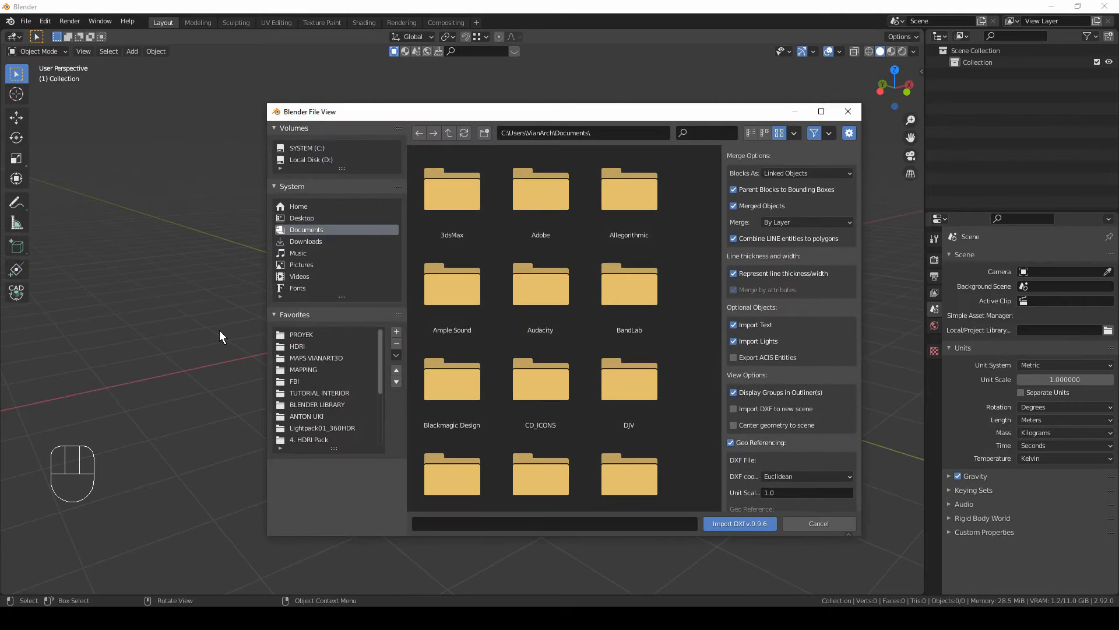
left_click_drag(379, 342, 380, 396)
left_click(346, 440)
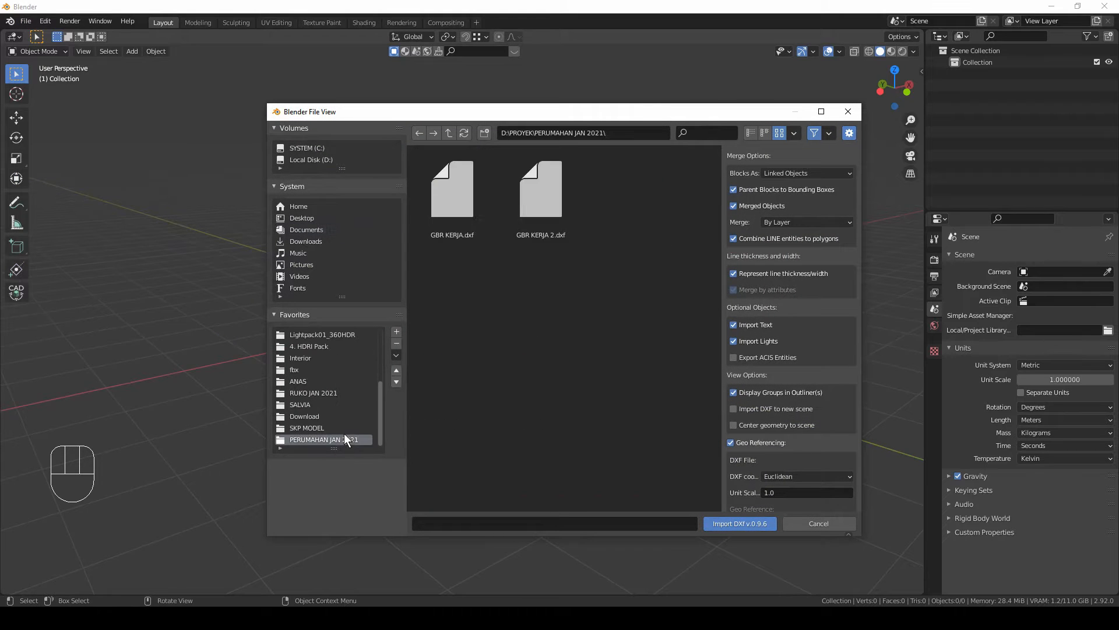
left_click(554, 194)
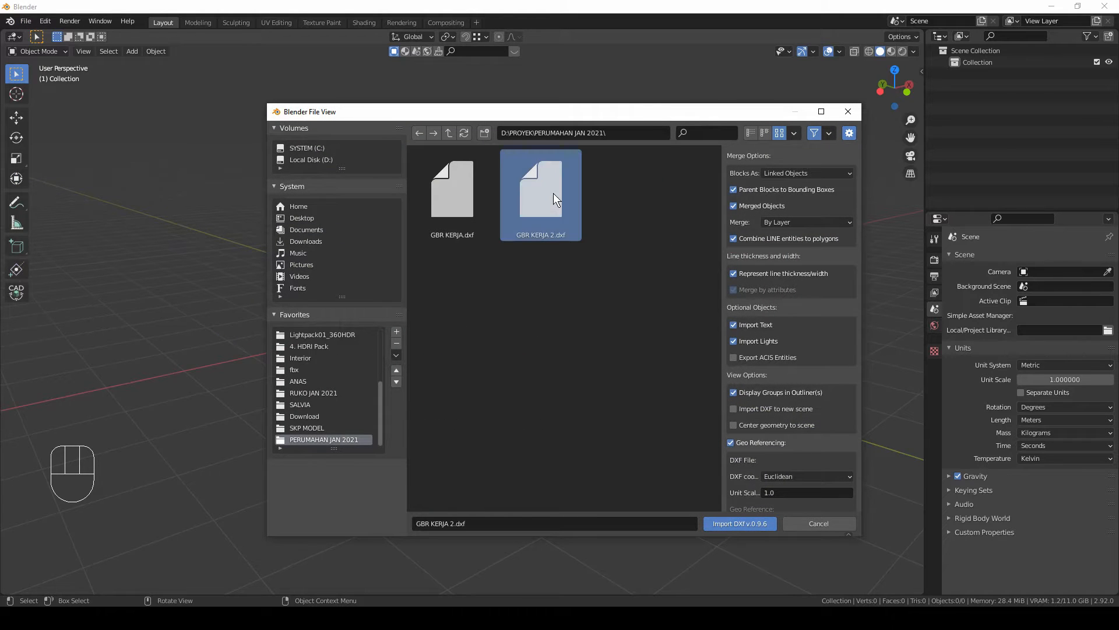
left_click(740, 522)
Check the dimensions of the wall curve dinding_curve_ and the other imported curves in the object's transform properties
middle_click_drag(555, 325, 515, 272)
left_click(439, 284)
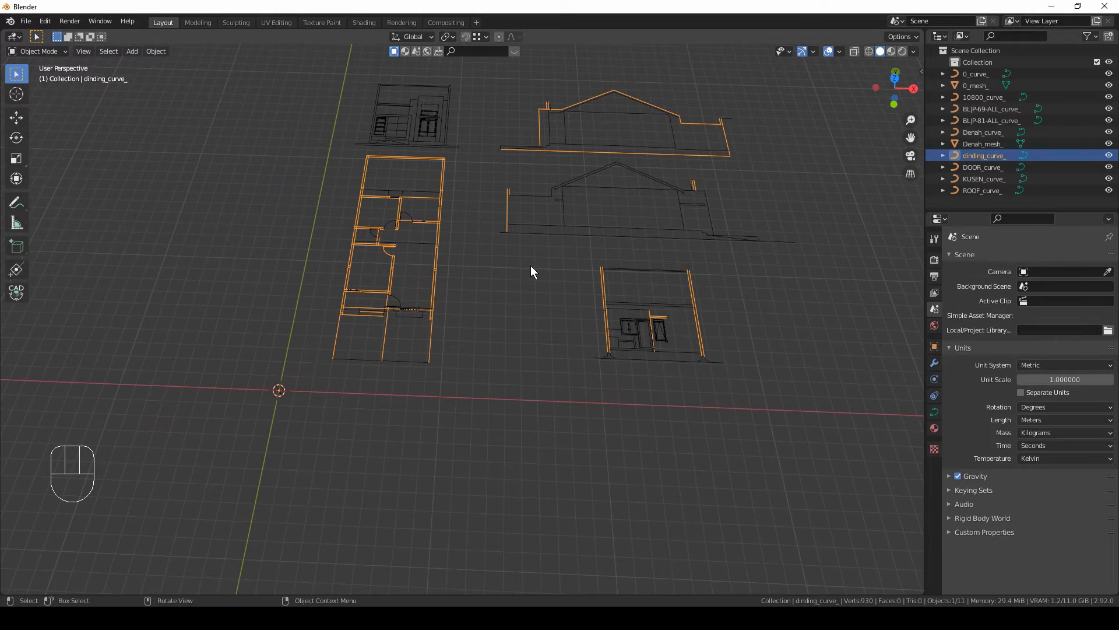
key("n")
left_click(918, 73)
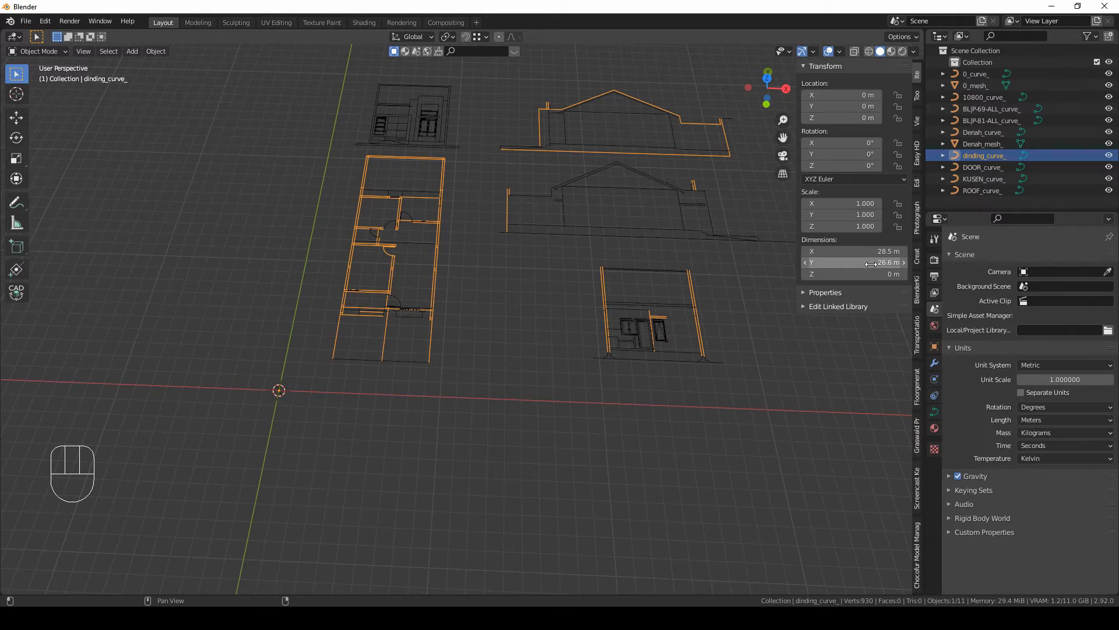
left_click(967, 74)
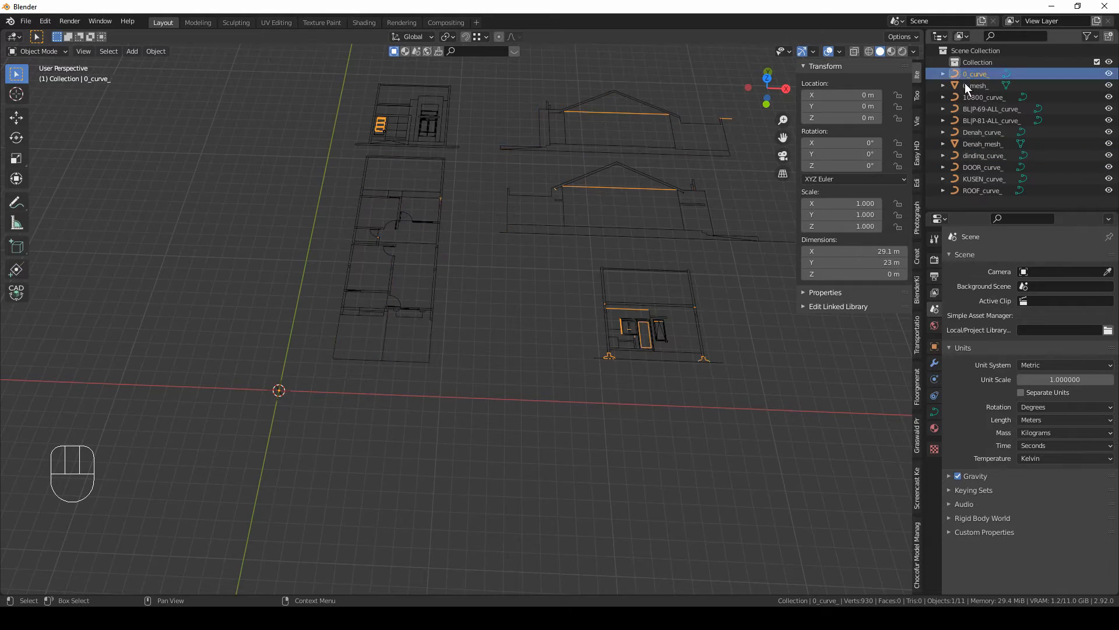
middle_click_drag(539, 257, 545, 259)
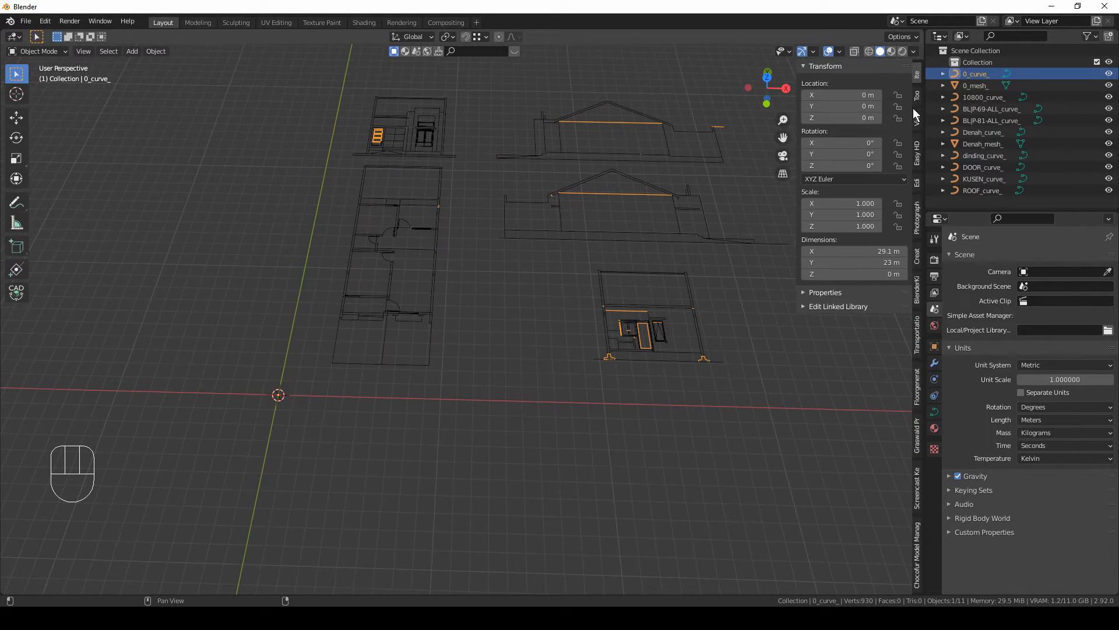
left_click(980, 97)
left_click(436, 303)
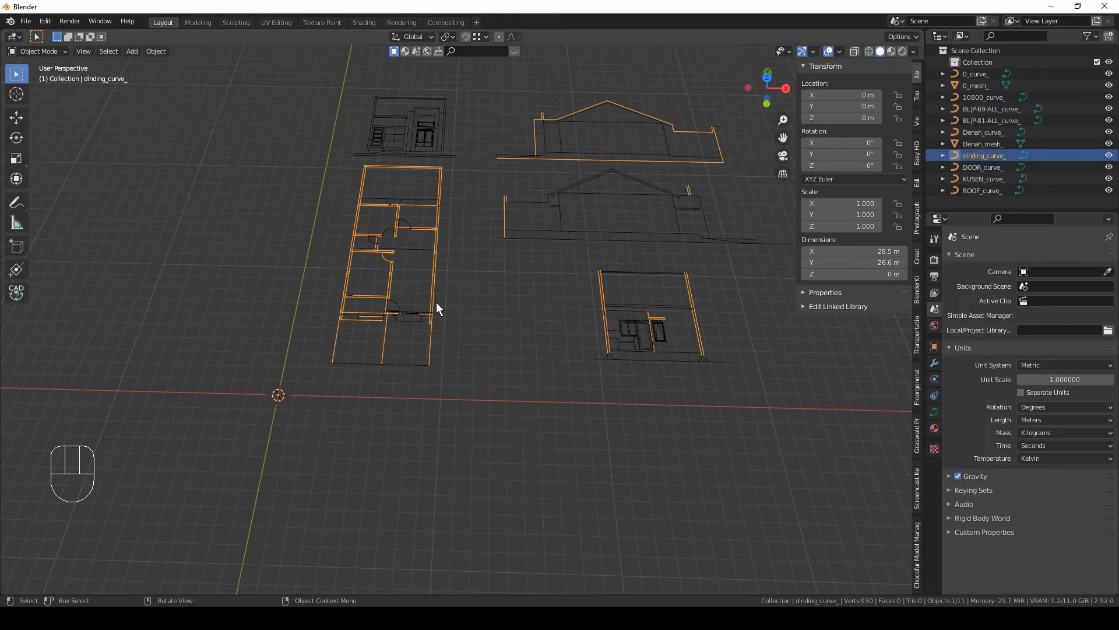
Draw a snapped cube about 0.15 m thick, 1.94 m long and 1.75 m high along the floor plan's front-left outer wall
middle_click_drag(561, 284, 540, 272, "shift")
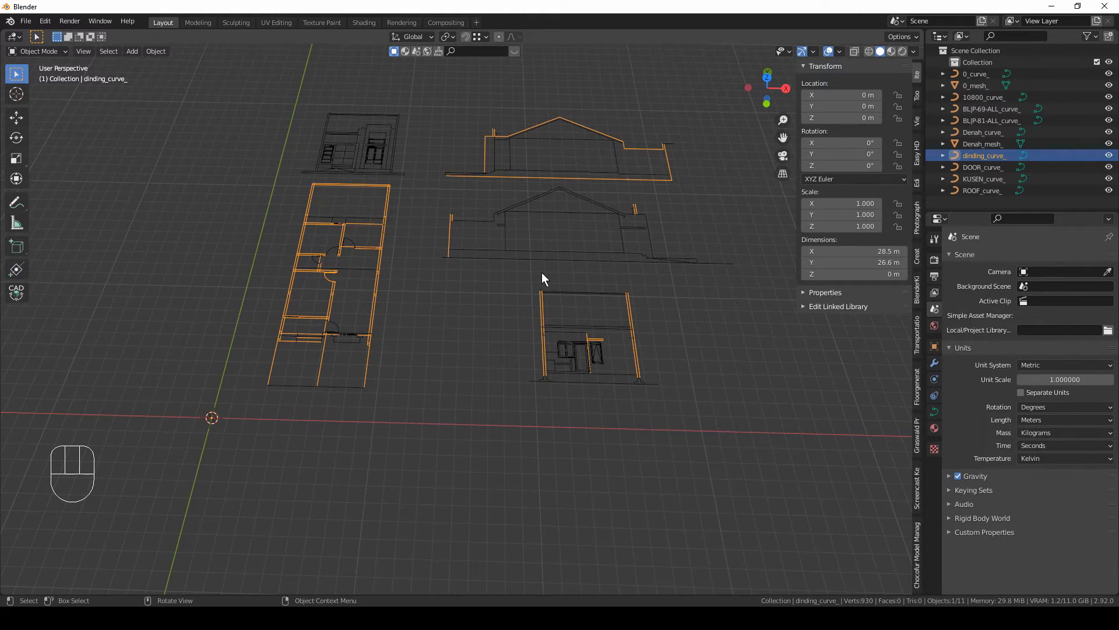
middle_click_drag(541, 271, 538, 246, "shift")
scroll(488, 244, "up", 1)
middle_click_drag(420, 277, 485, 271, "shift")
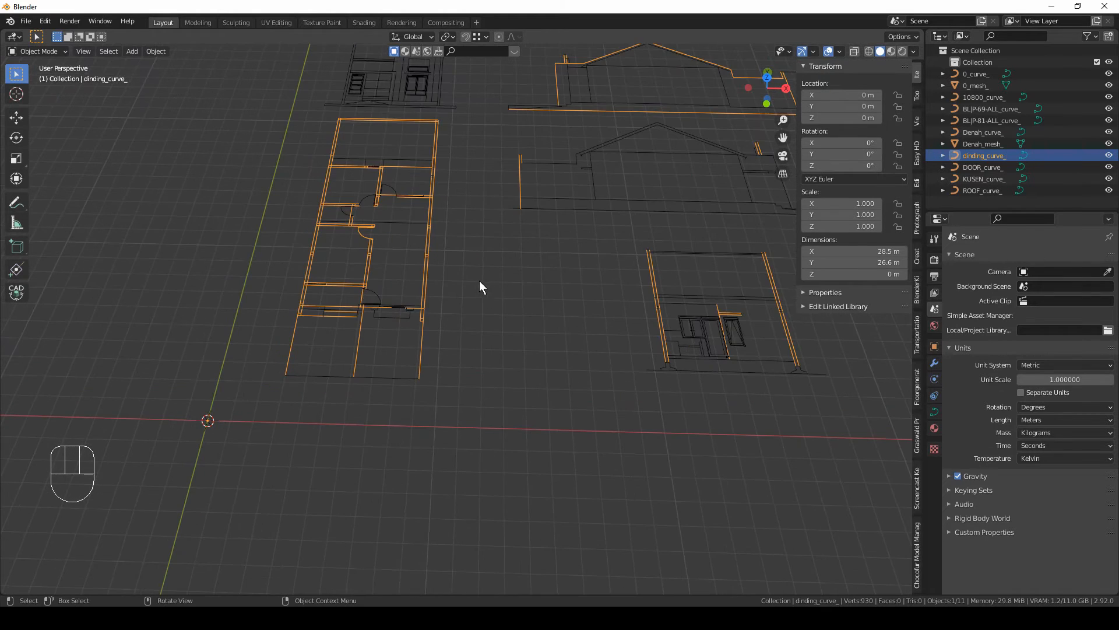
left_click(479, 281)
middle_click_drag(430, 323, 484, 323, "shift")
scroll(466, 321, "up", 2)
middle_click_drag(394, 317, 463, 314)
middle_click_drag(303, 347, 481, 339, "shift")
middle_click_drag(496, 338, 466, 292)
middle_click_drag(450, 325, 487, 297, "shift")
middle_click_drag(487, 297, 463, 296)
scroll(475, 328, "up", 2)
scroll(467, 301, "up", 2)
left_click(17, 246)
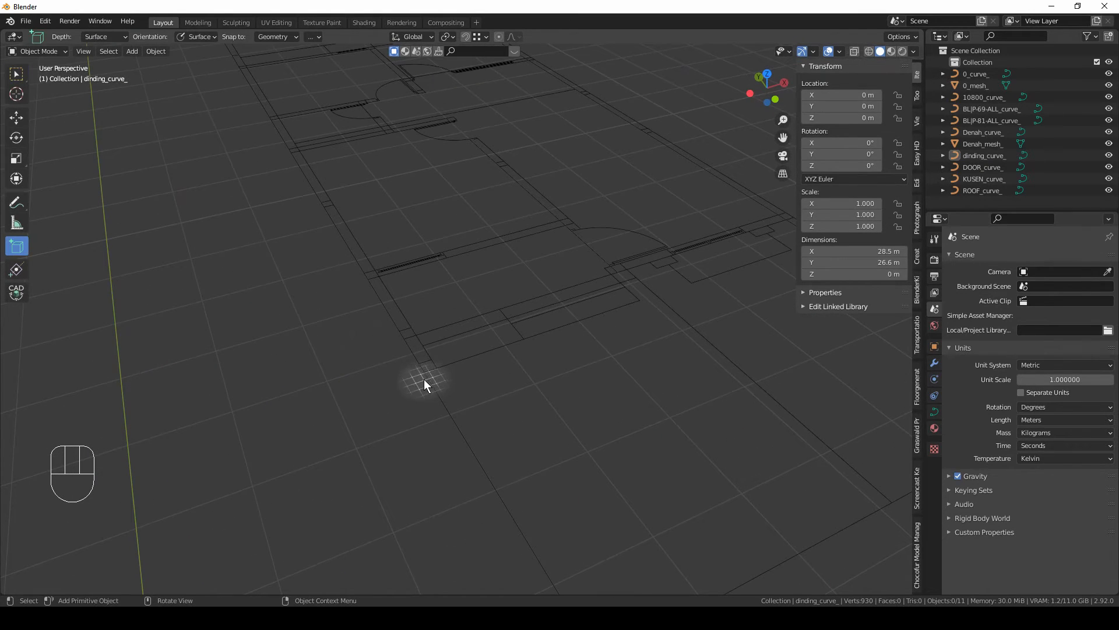
left_click_drag(419, 374, 379, 278, "ctrl")
left_click(382, 148)
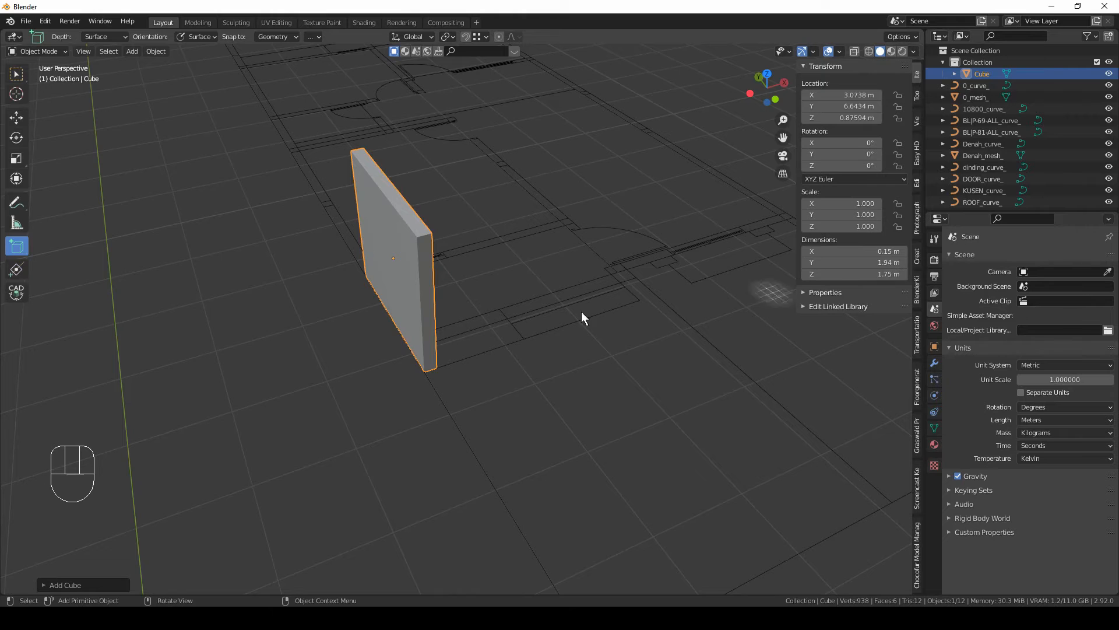
Return to the selection tool and delete the cube drawn on the floor plan wall
middle_click_drag(492, 267, 454, 245)
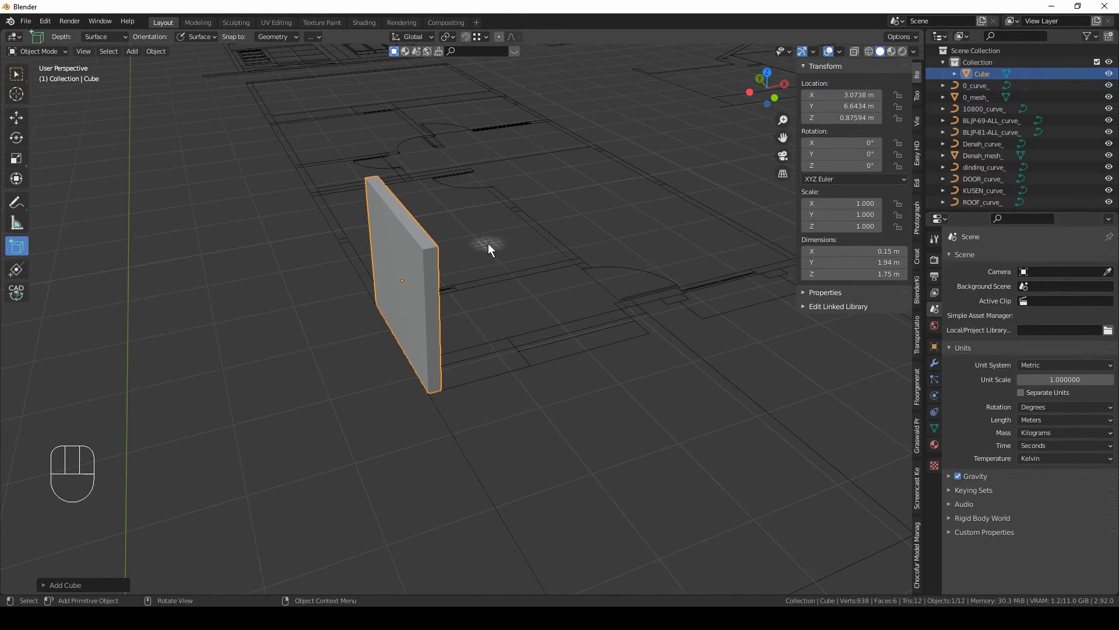
left_click(15, 74)
middle_click_drag(573, 237, 533, 255)
key("n")
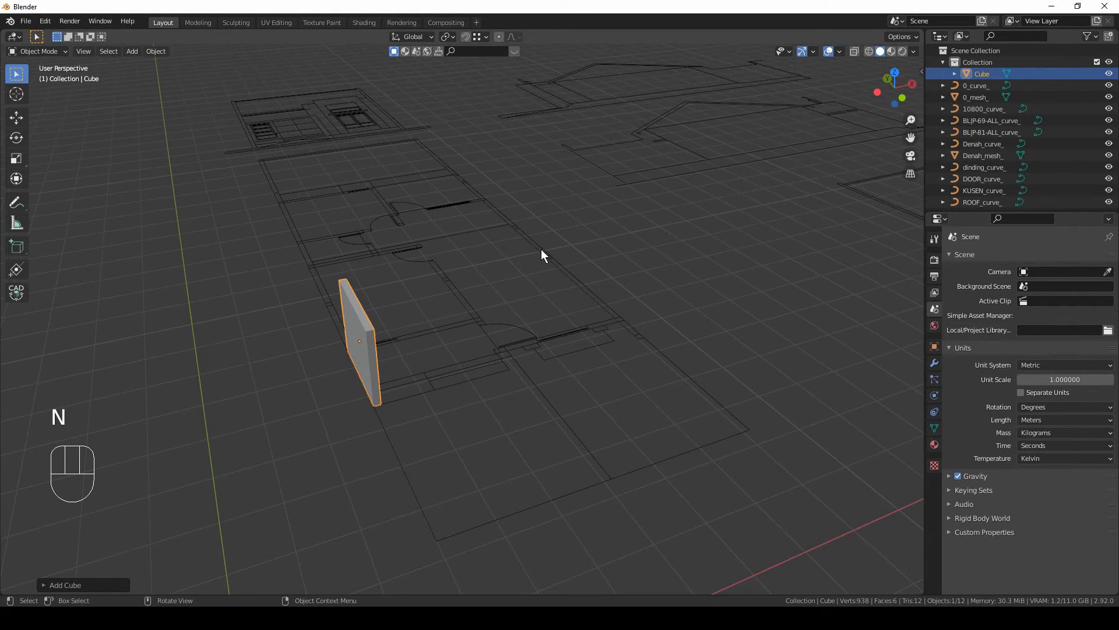
scroll(541, 250, "down", 6)
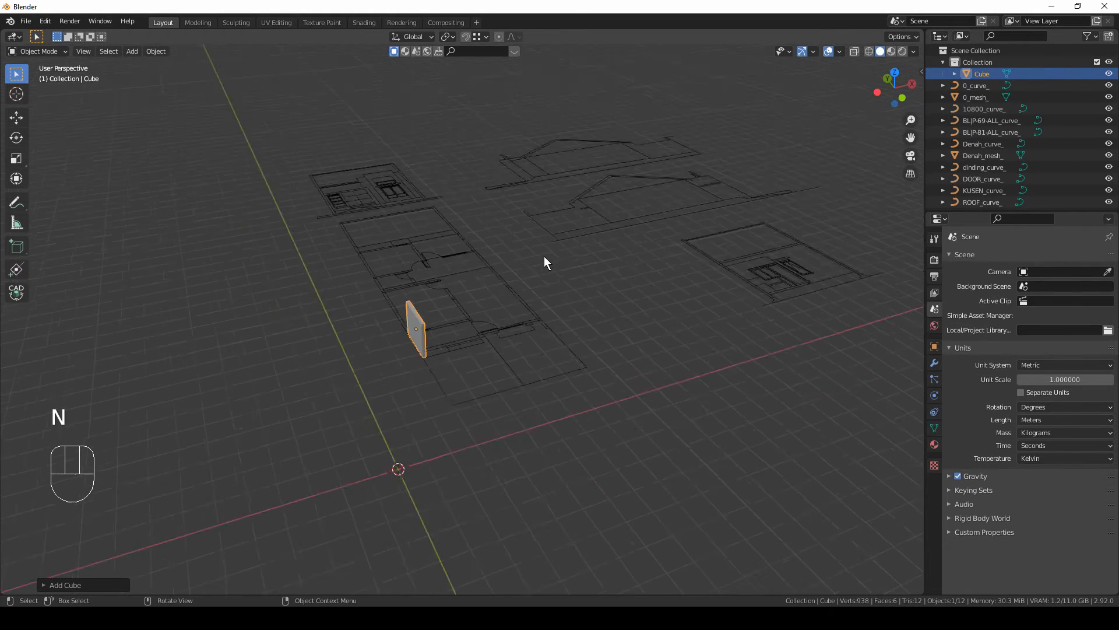
middle_click_drag(618, 253, 576, 249, "shift")
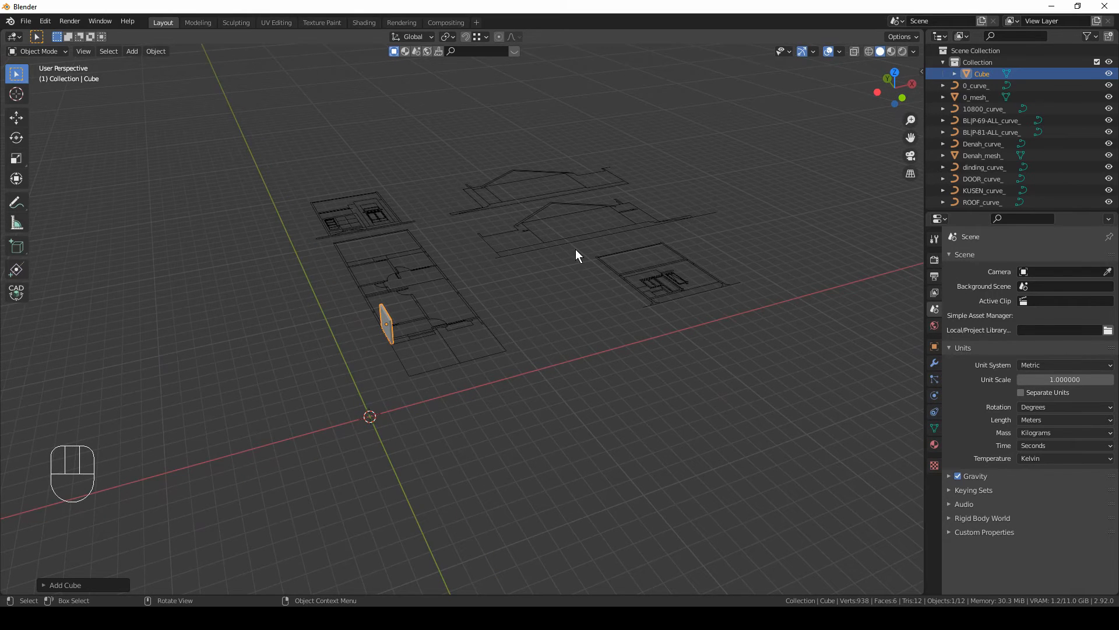
middle_click_drag(576, 250, 538, 248)
key("x")
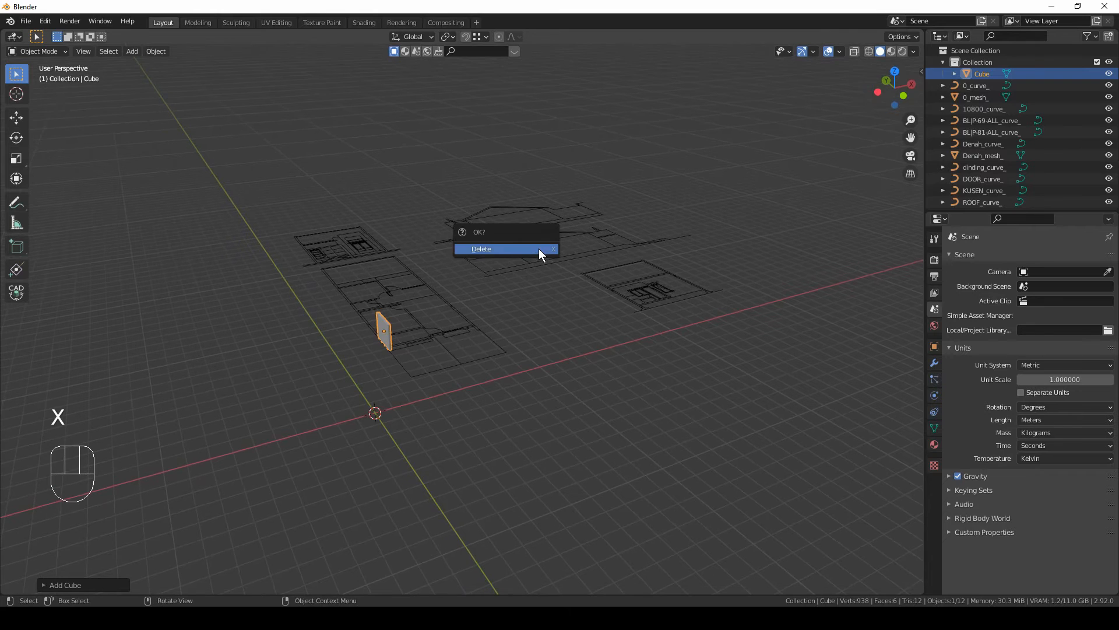
left_click(539, 248)
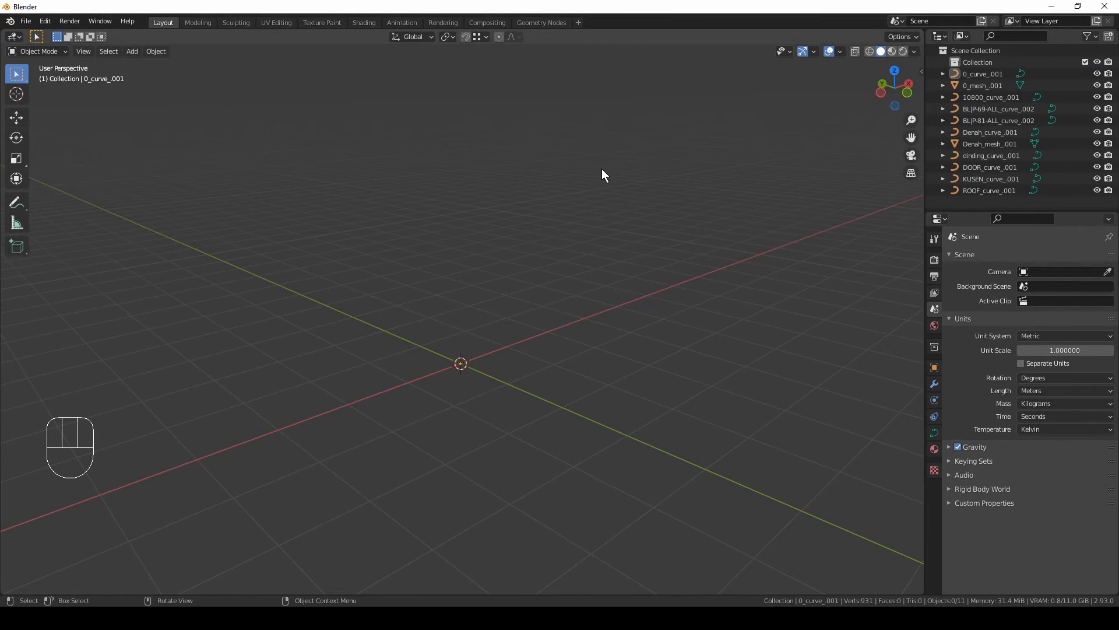
Select all imported objects from 0_curve_.001 through ROOF_curve_.001 and try to frame them in the view
left_click(989, 72)
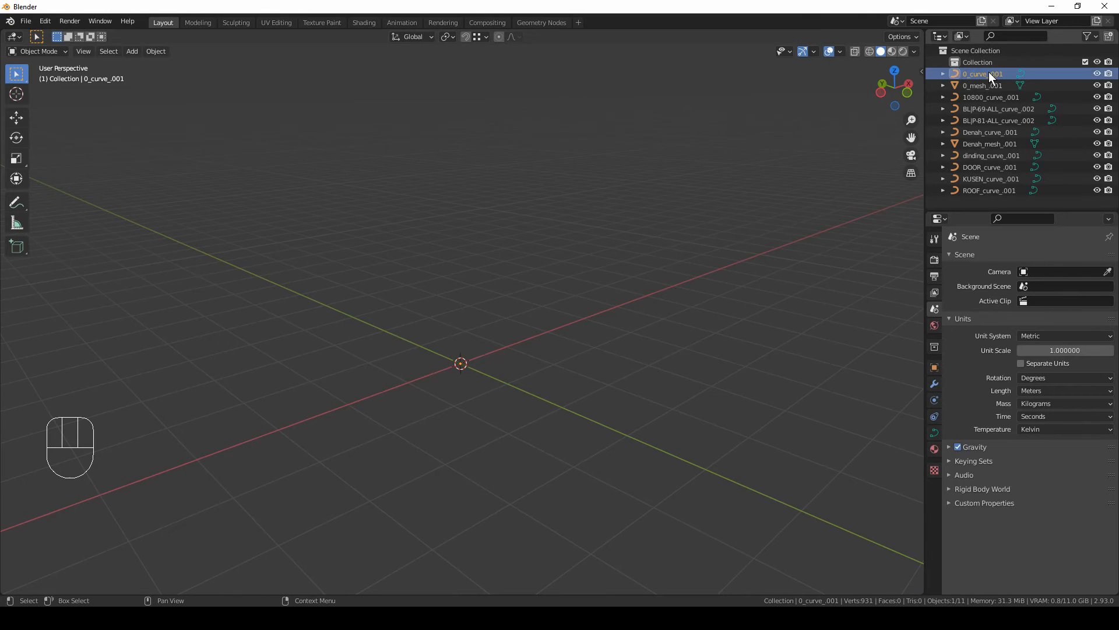
left_click(984, 189, "shift")
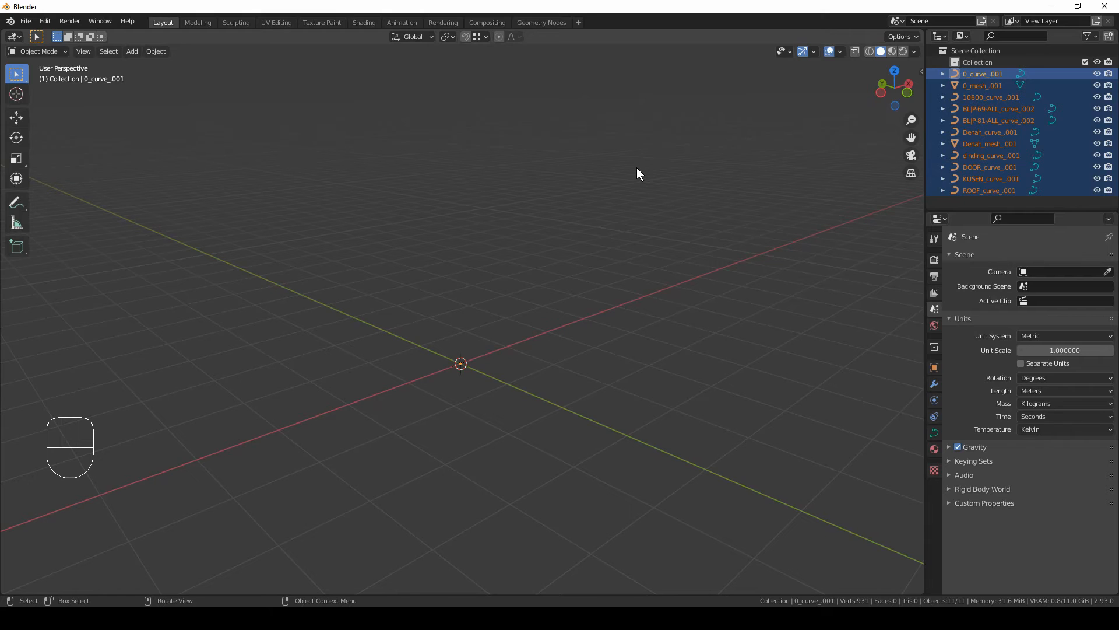
key("KP_Decimal")
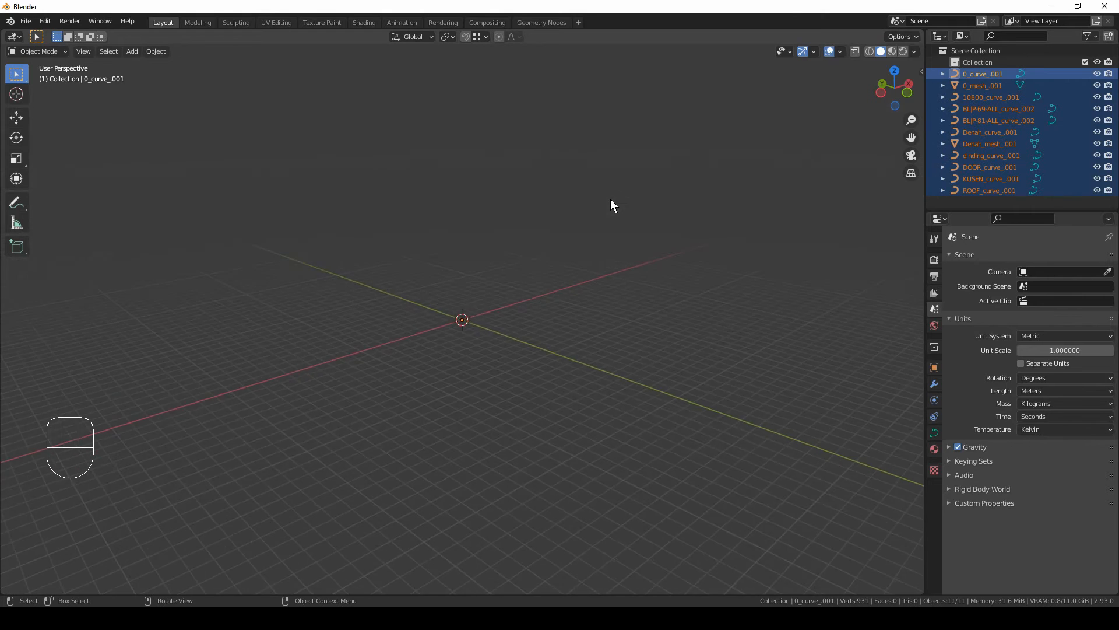
scroll(610, 198, "up", 5)
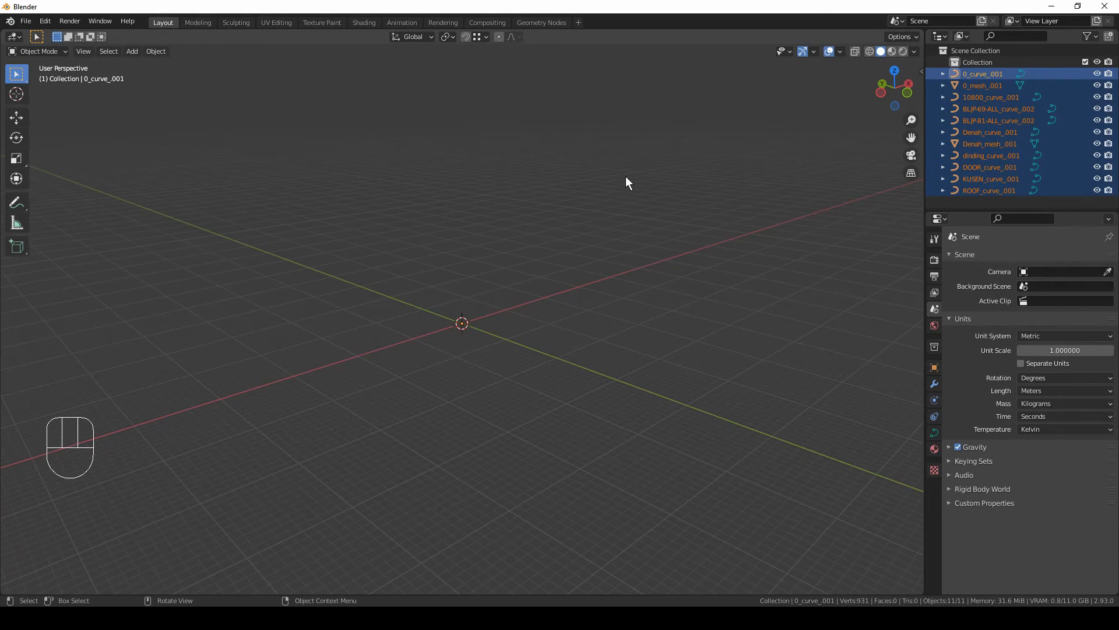
Set the 3D view's clip end distance to 100 km
key("n")
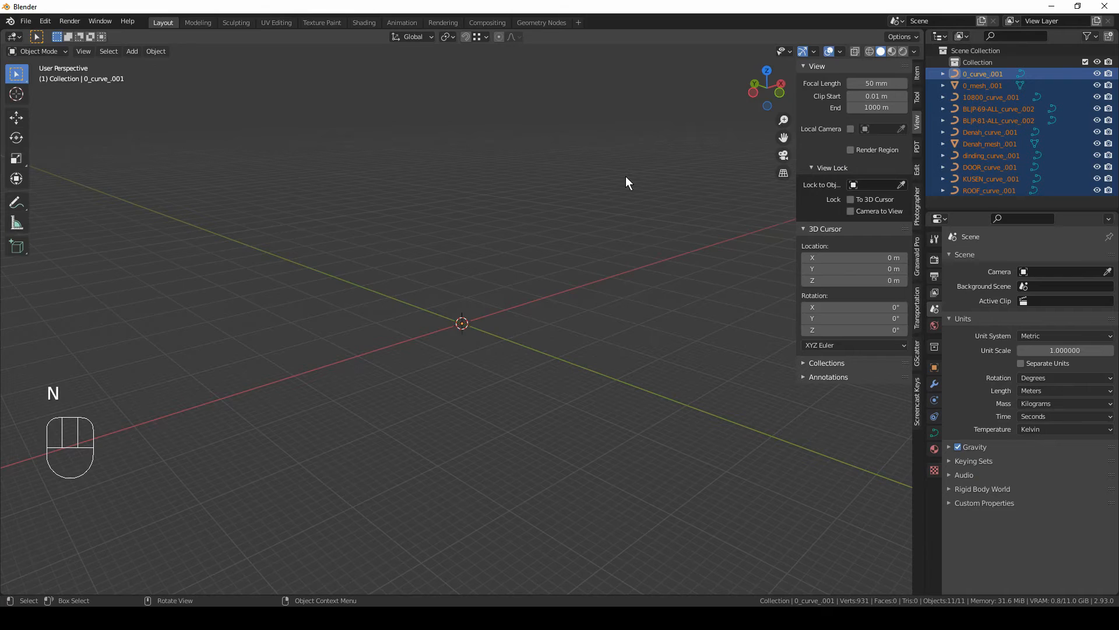
left_click(877, 108)
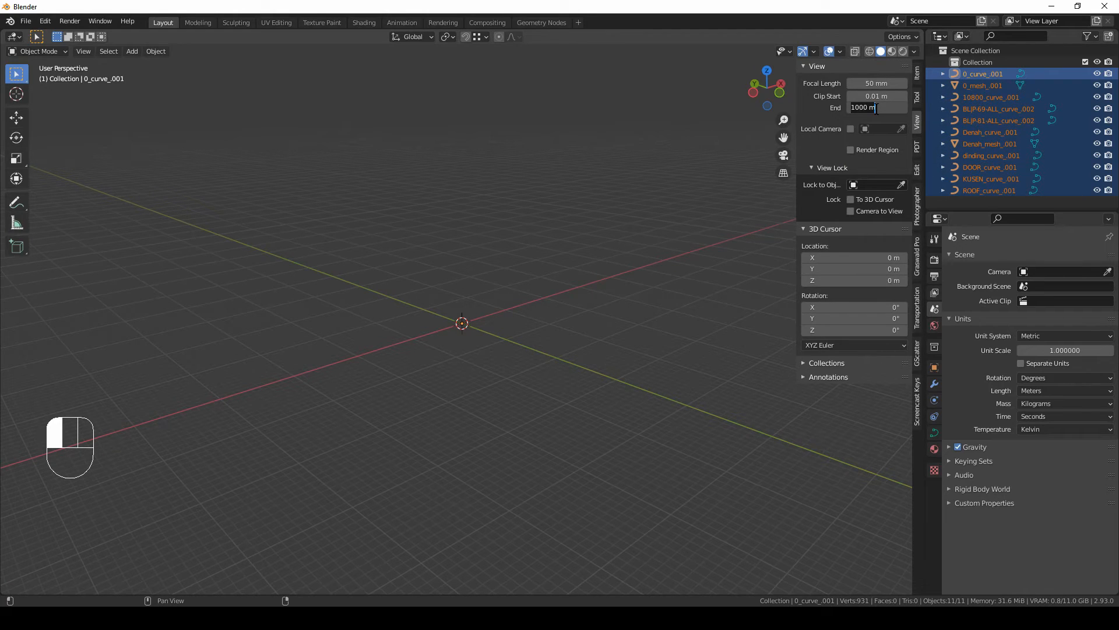
type("100km")
key("Return")
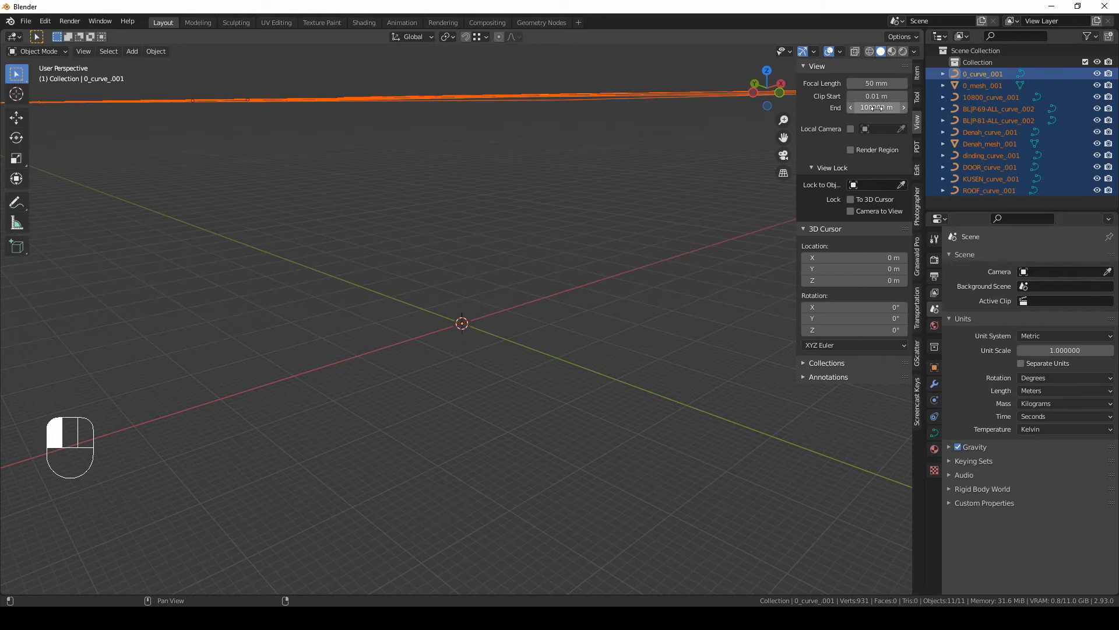
Show all the drawings together with the origin in the top orthographic view, with nothing selected
scroll(478, 233, "down", 8)
middle_click_drag(497, 195, 461, 210)
scroll(491, 196, "down", 5)
left_click(453, 227)
left_click(457, 226)
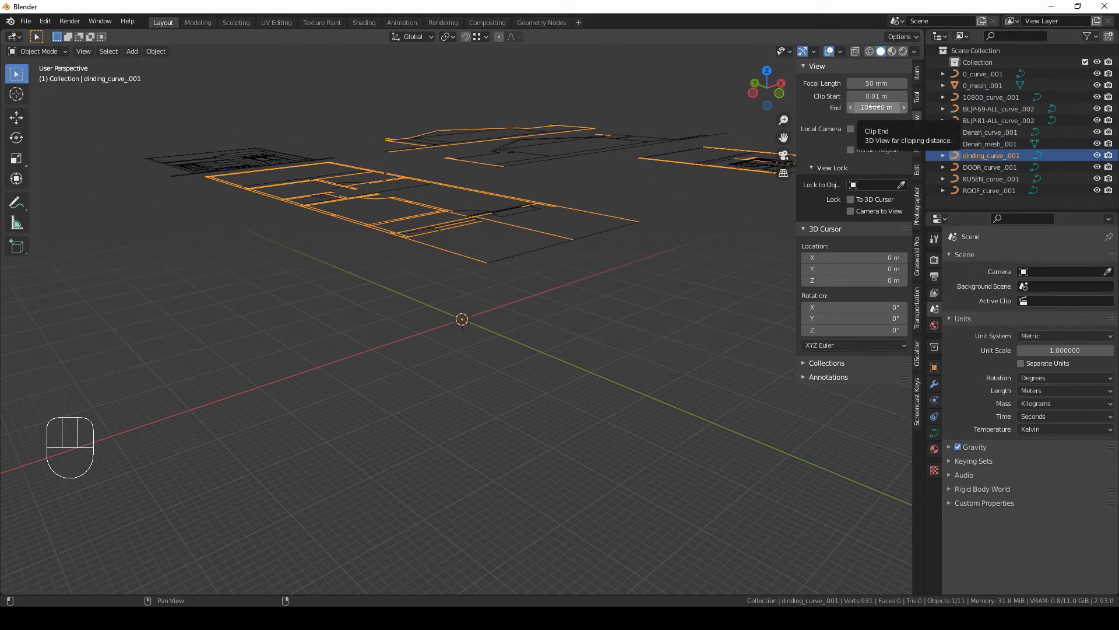
middle_click_drag(584, 178, 532, 232)
left_click(643, 141)
scroll(610, 188, "down", 7)
key("KP_7")
scroll(527, 209, "down", 3)
scroll(516, 235, "up", 2)
middle_click_drag(539, 188, 509, 189, "shift")
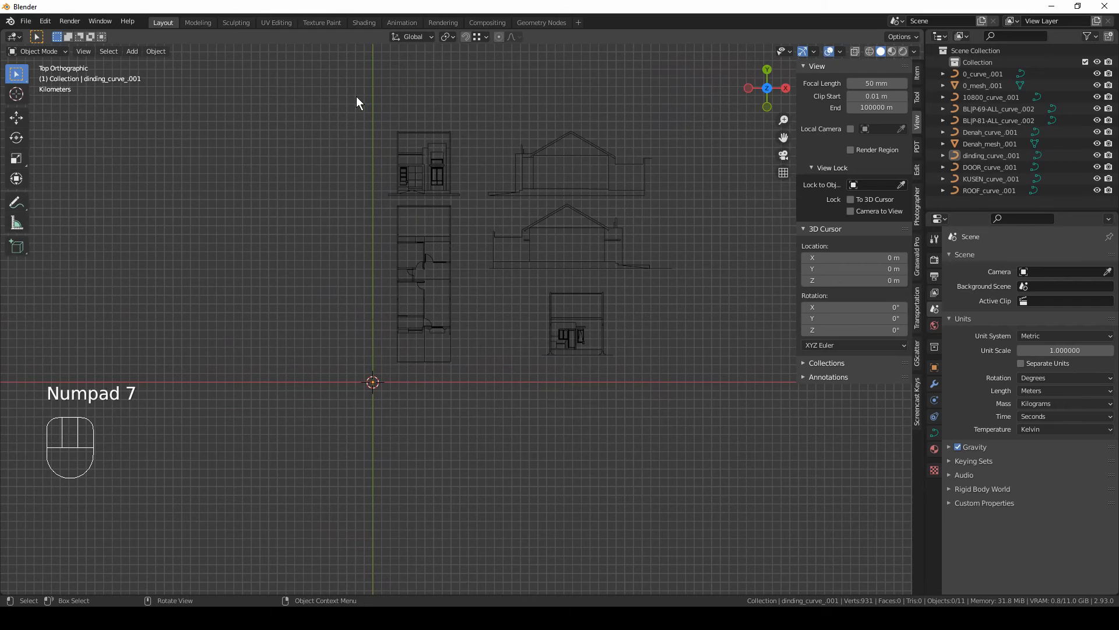
Select all the drawings and set the transform pivot point to 3D Cursor
key("a")
middle_click_drag(454, 230, 470, 220, "shift")
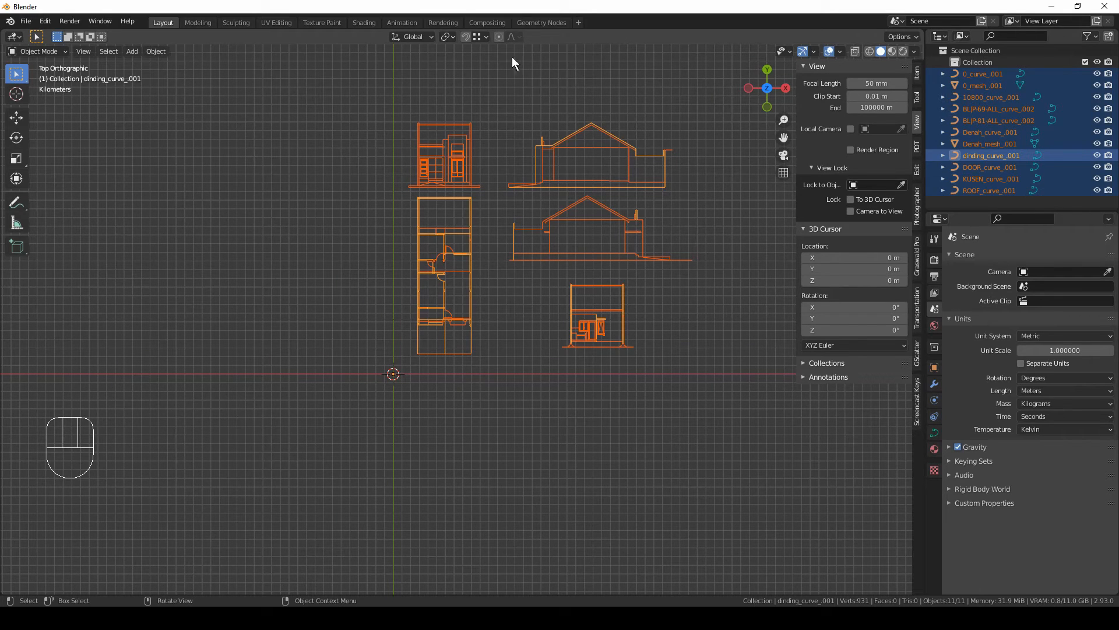
left_click(452, 37)
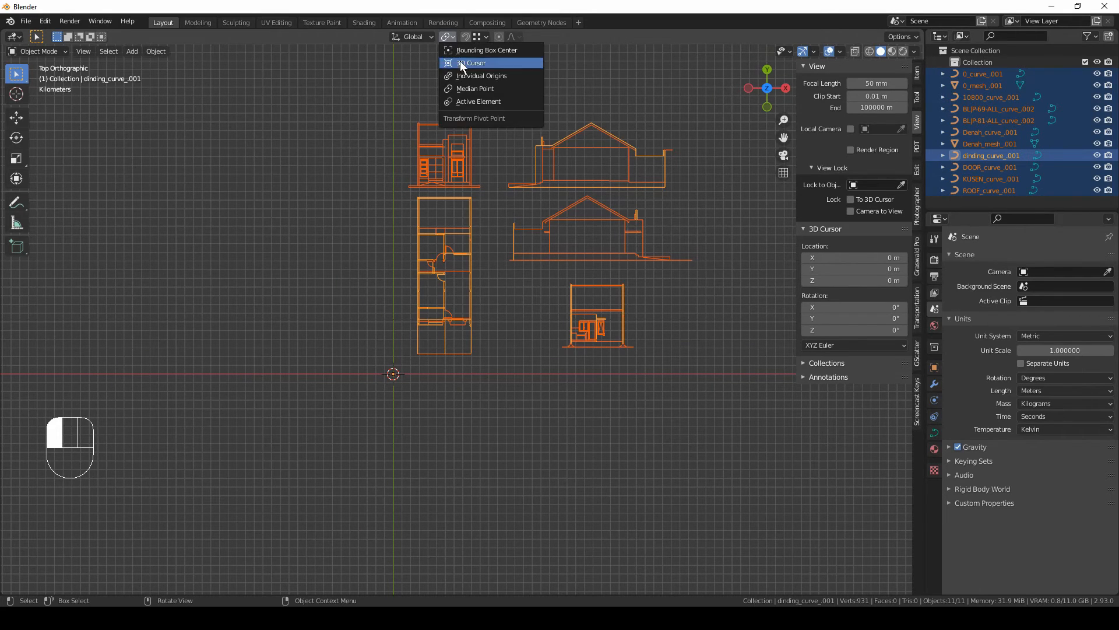
left_click(461, 63)
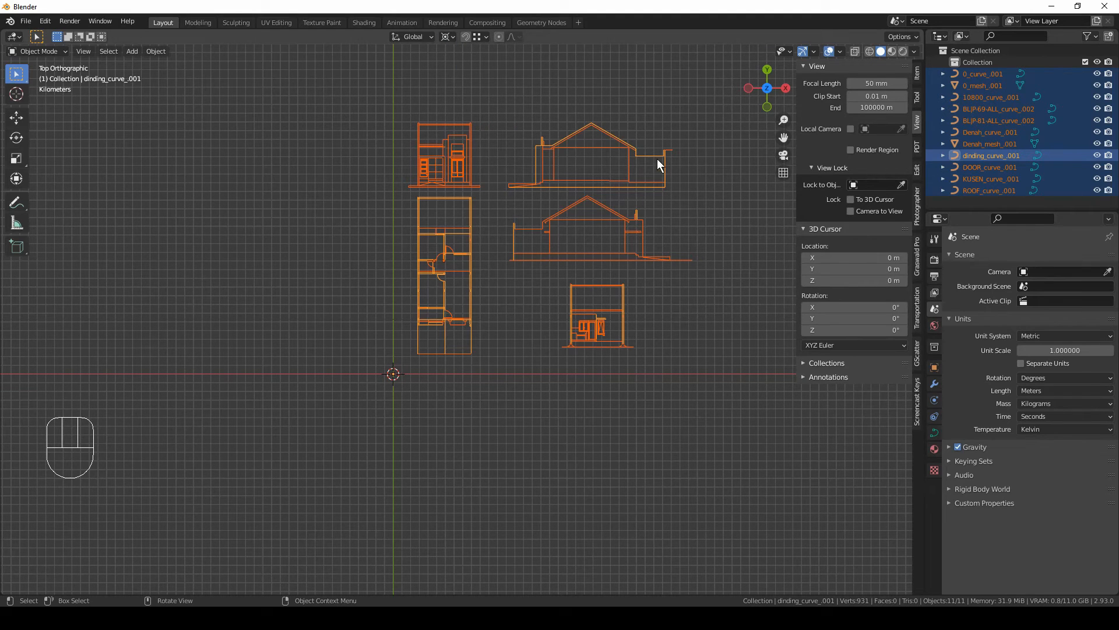
Scale the selected drawings by 0.001 on X, Y and Z about the 3D cursor and frame everything in the view
key("s")
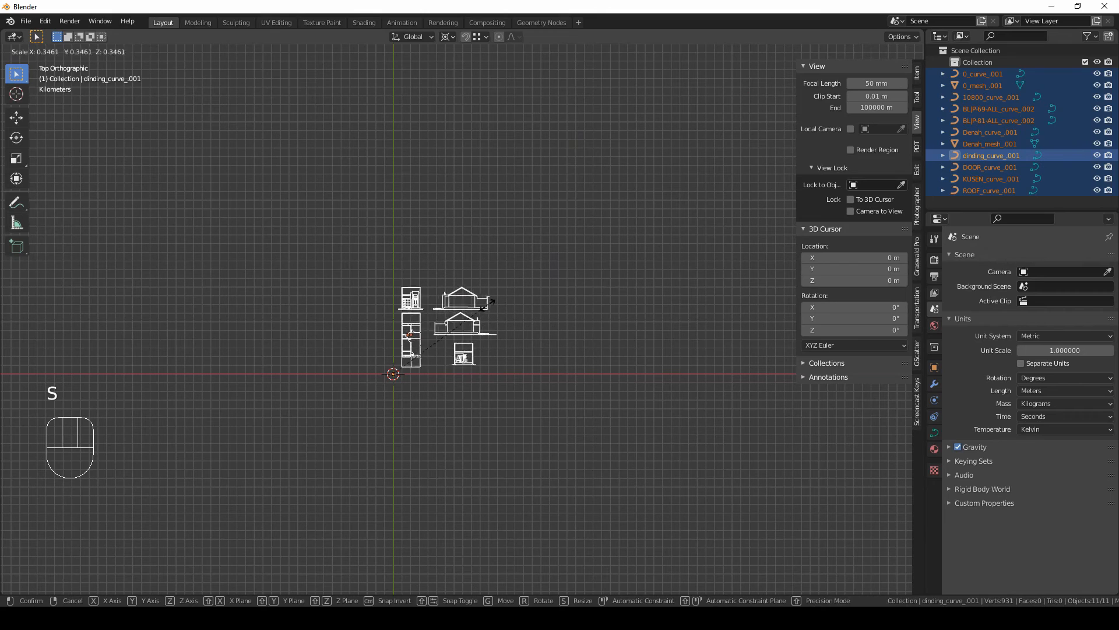
left_click(485, 306)
left_click(146, 532)
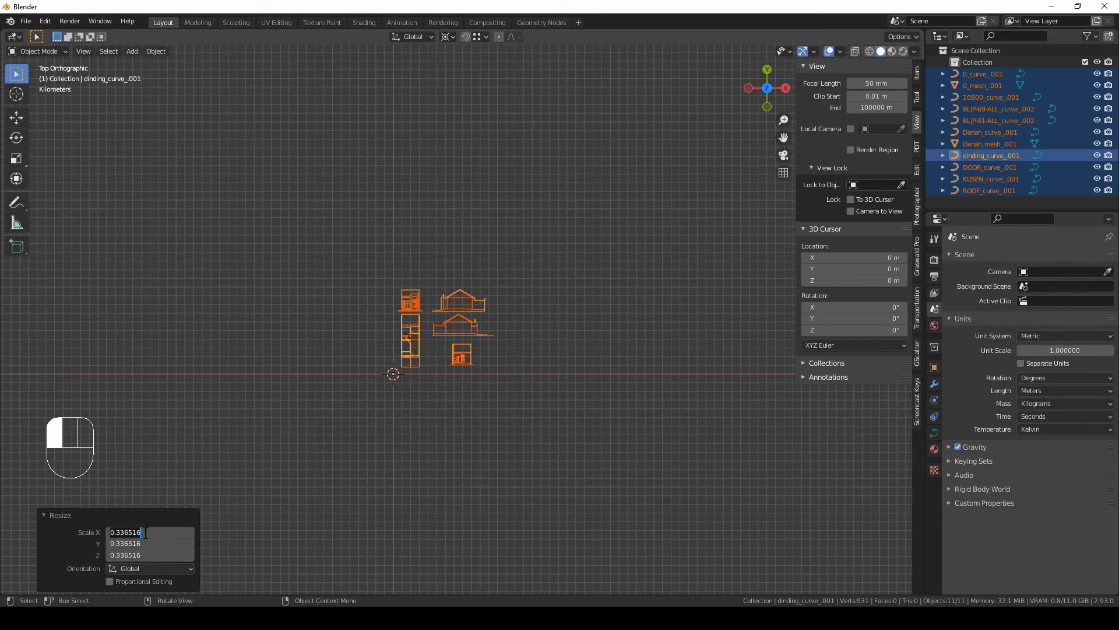
type("0.001")
key("Return")
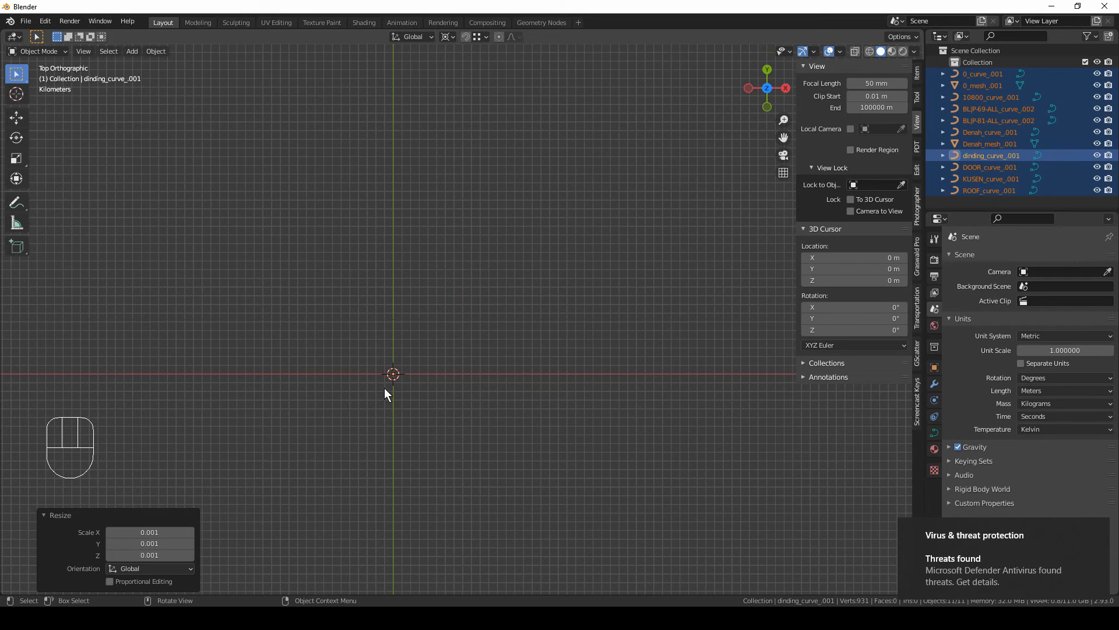
key("Home")
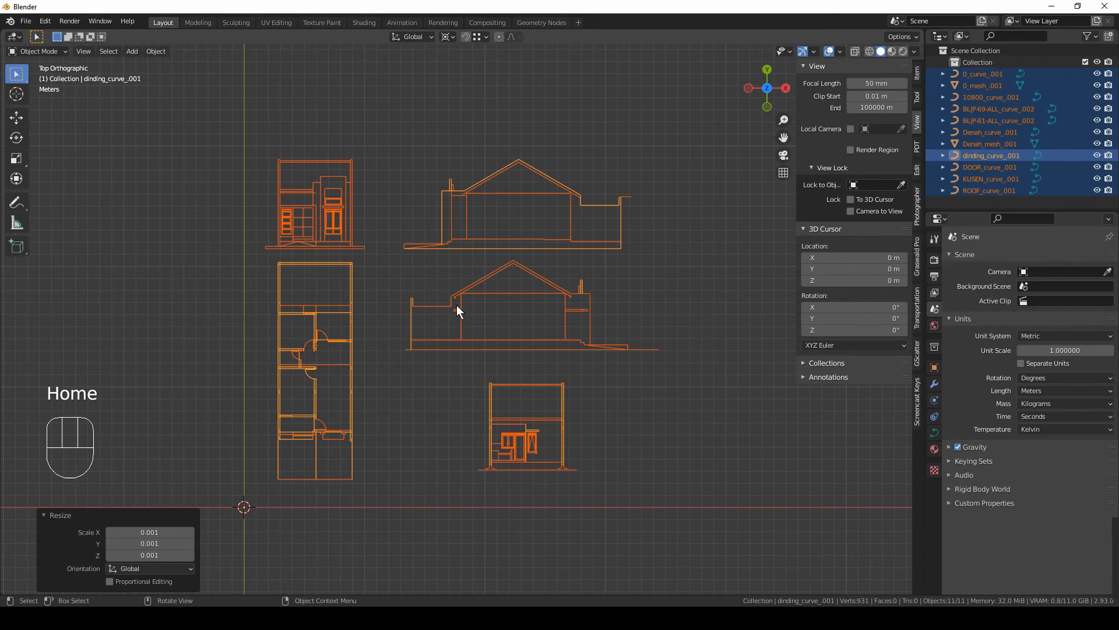
middle_click_drag(440, 291, 463, 288, "shift")
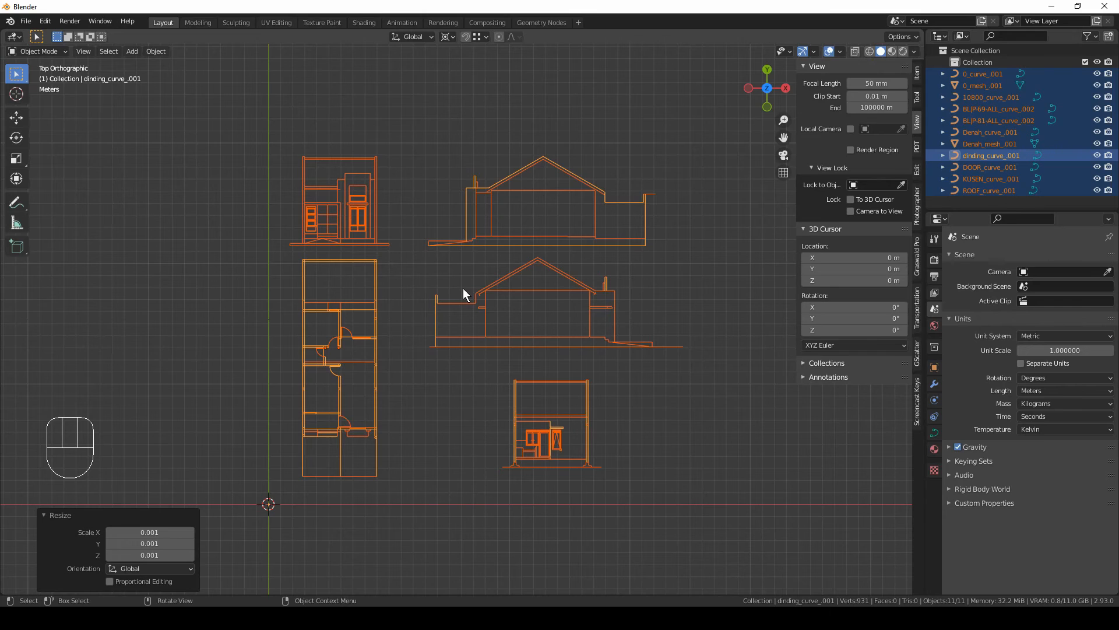
Join the selected curve drawings into one object, and delete the leftover Denah_mesh_.001 and 0_mesh_.001 objects
key("ctrl+j")
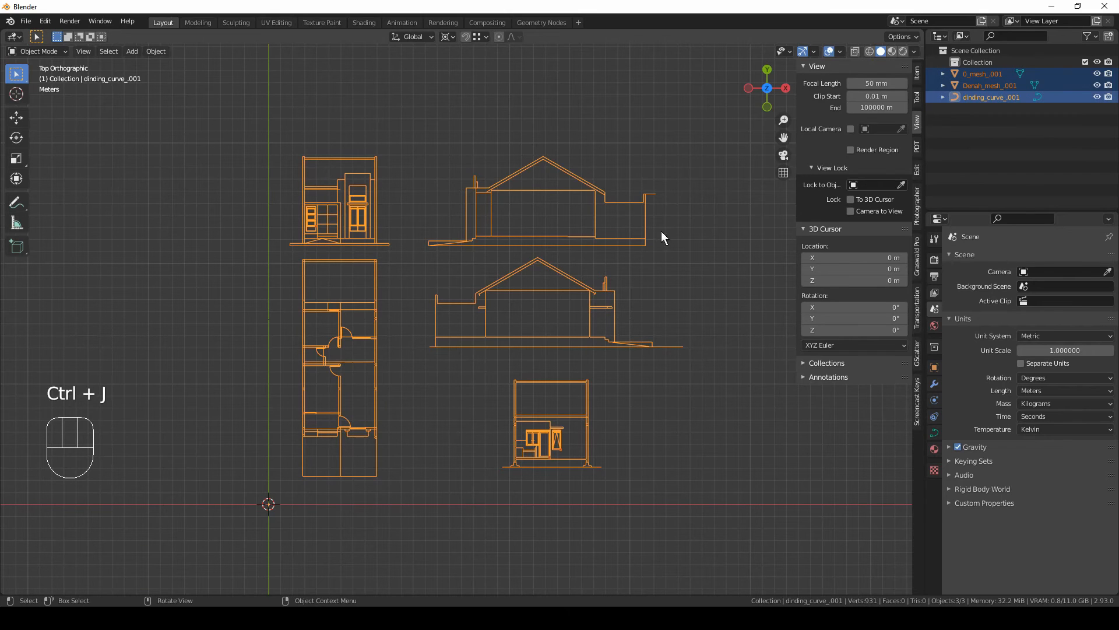
left_click(976, 86)
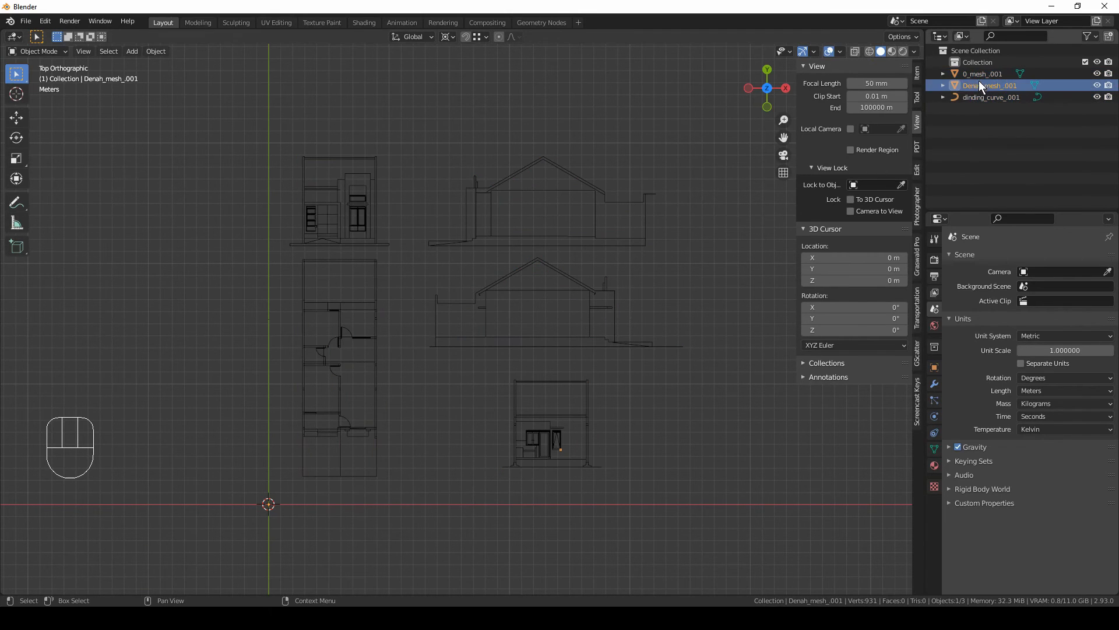
key("Delete")
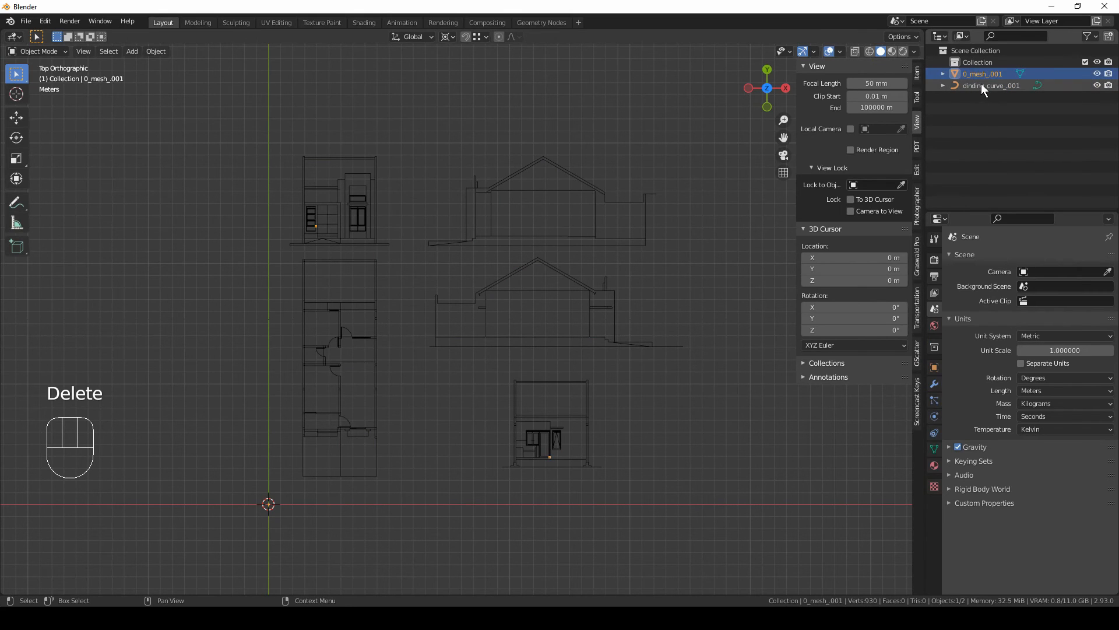
key("Delete")
Apply the scale transform to the joined drawing curve, and leave it deselected
left_click(578, 175)
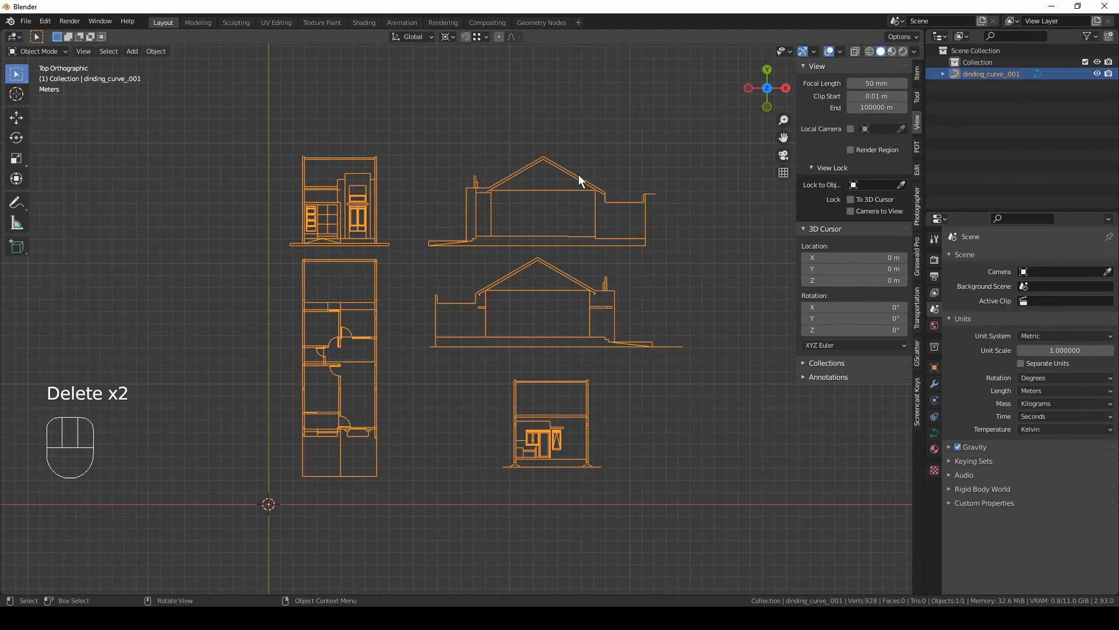
left_click(917, 73)
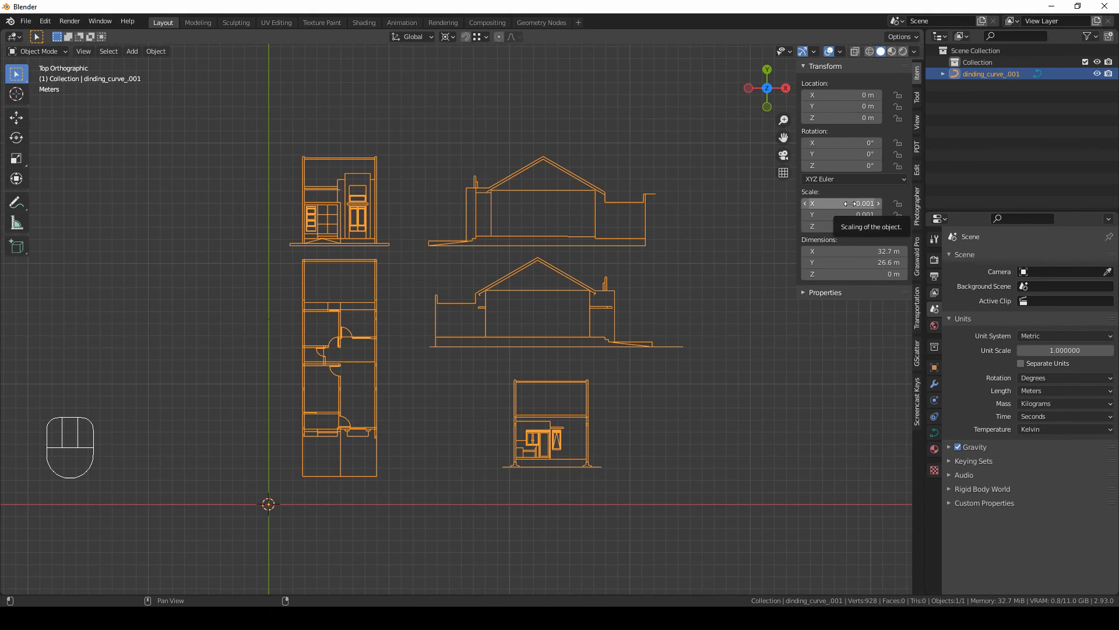
key("ctrl+a")
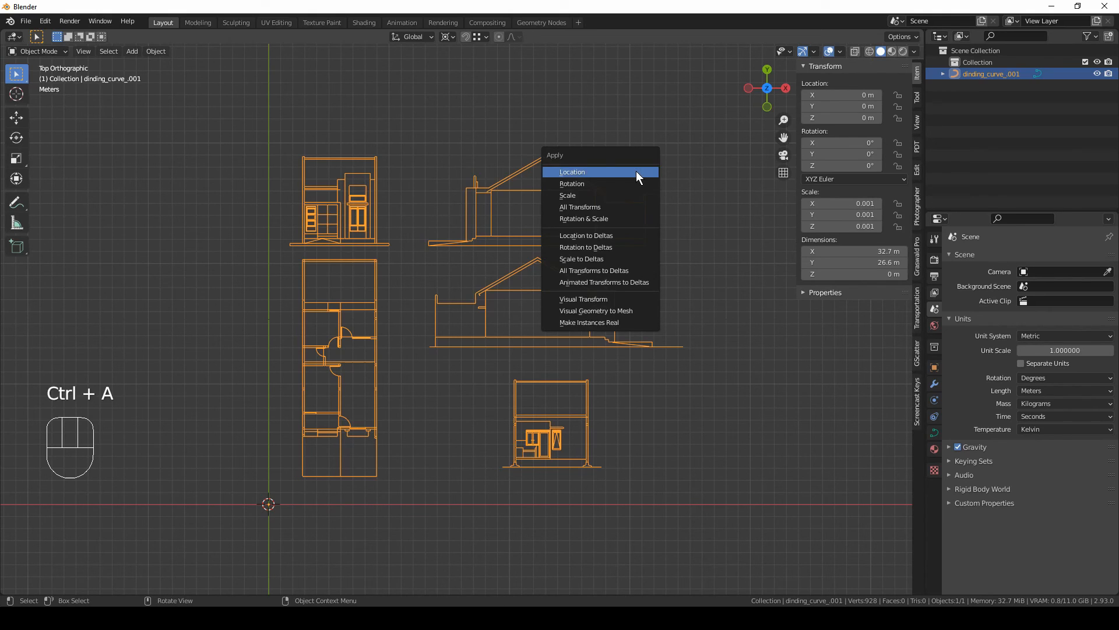
left_click(598, 194)
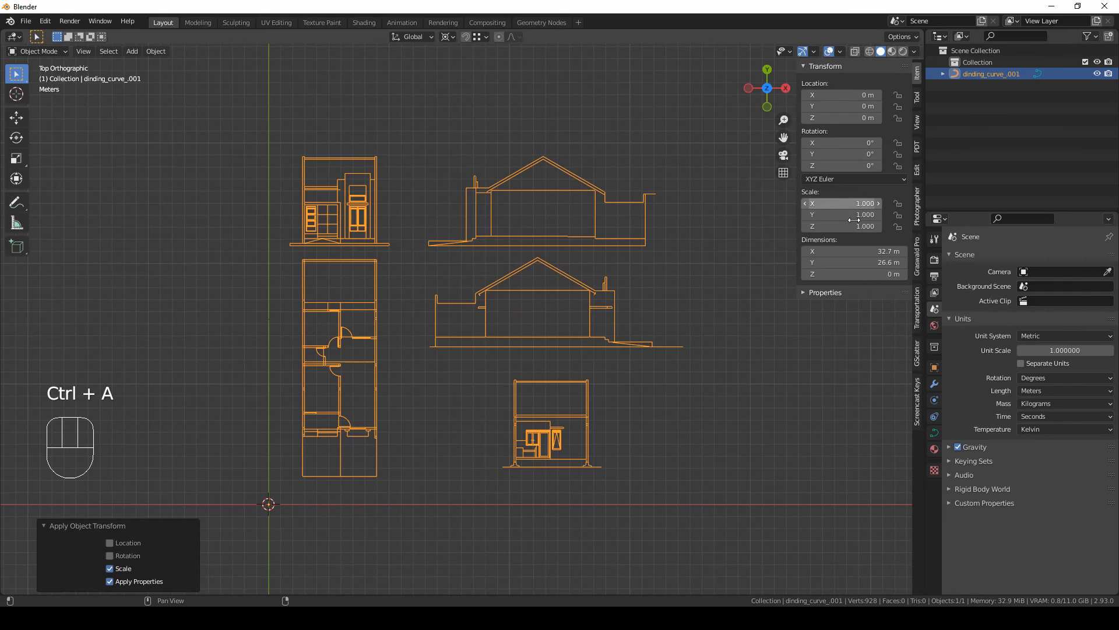
left_click(705, 195)
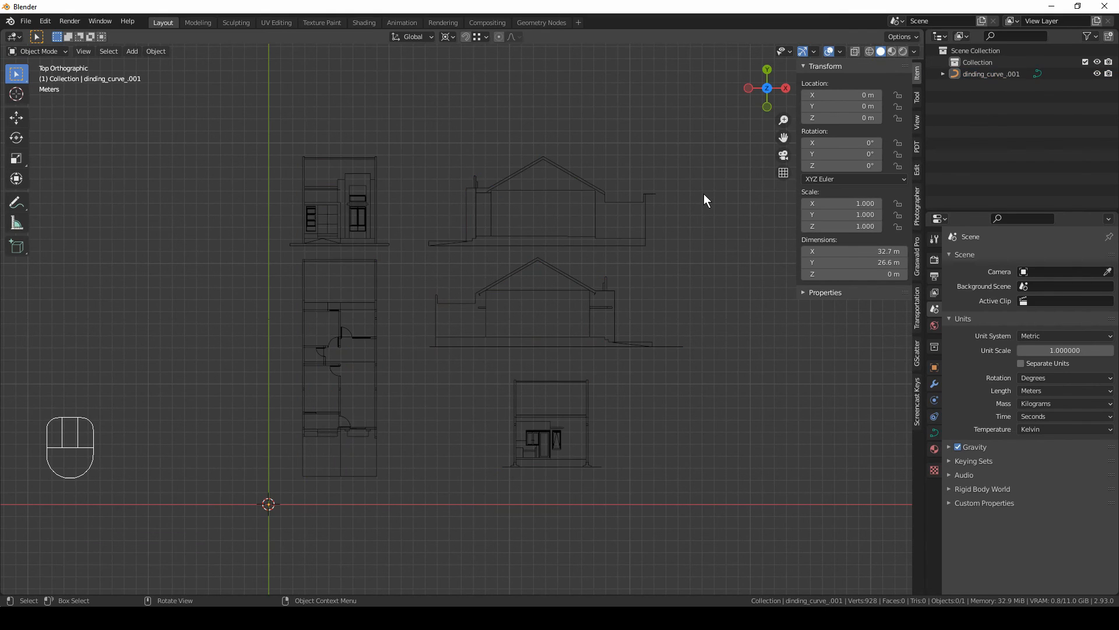
Select the joined drawing curve and show its modifier settings
left_click(461, 293)
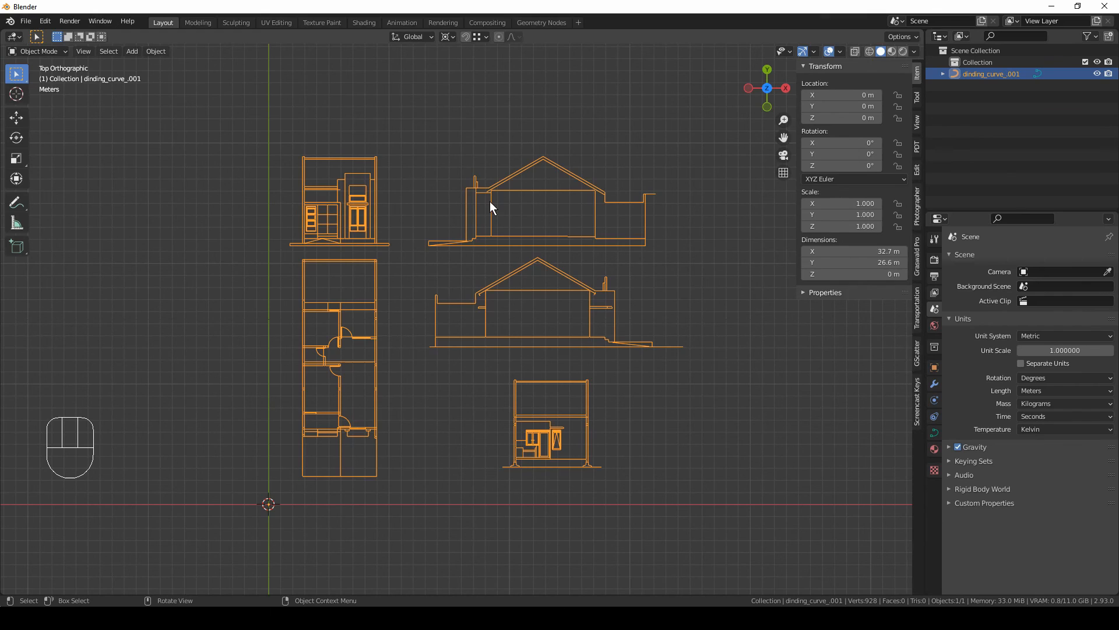
left_click(934, 383)
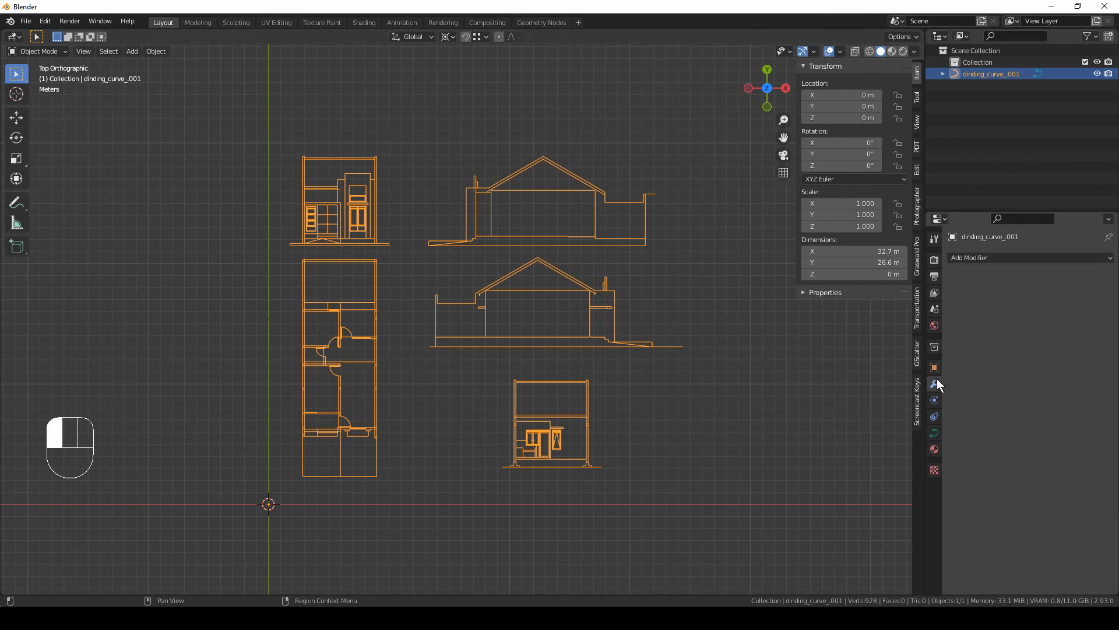